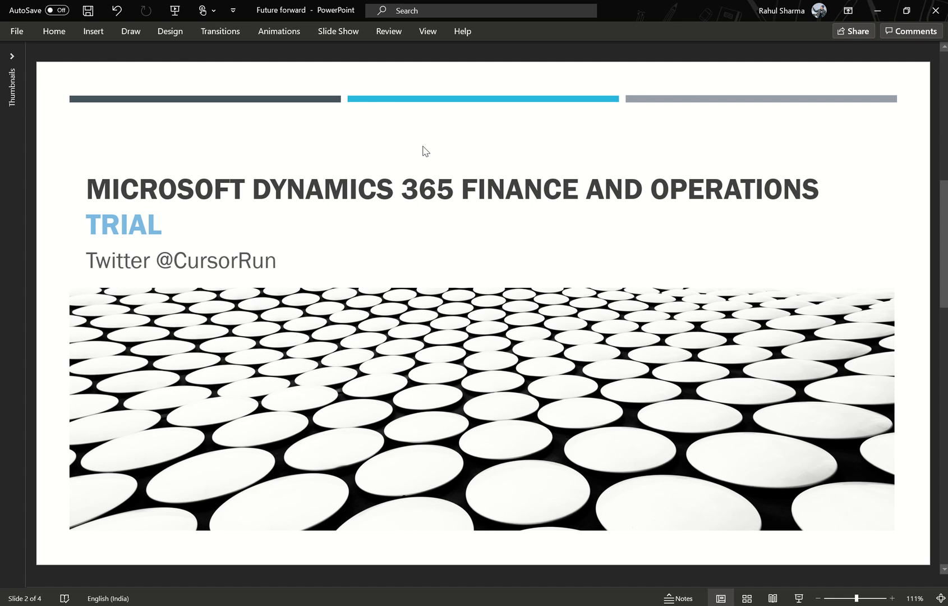
Step: Scroll the Future forward deck to slide 3, the five-item Agenda / Prerequisite list
scroll(425, 150, down, 1)
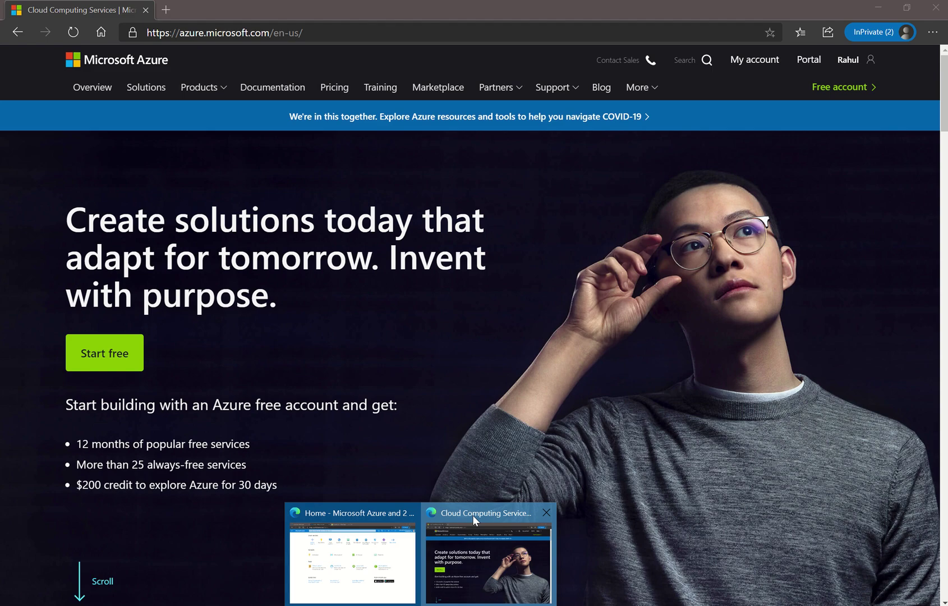
Step: Bring Edge forward, go to azure.com, and open the Azure free account page
click(473, 515)
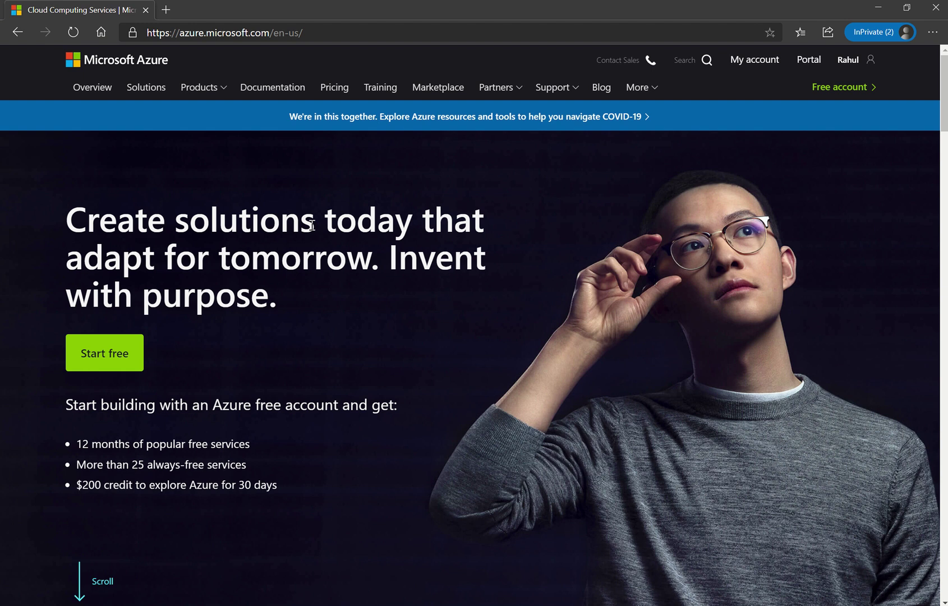
click(202, 38)
text(azure.com)
key(Return)
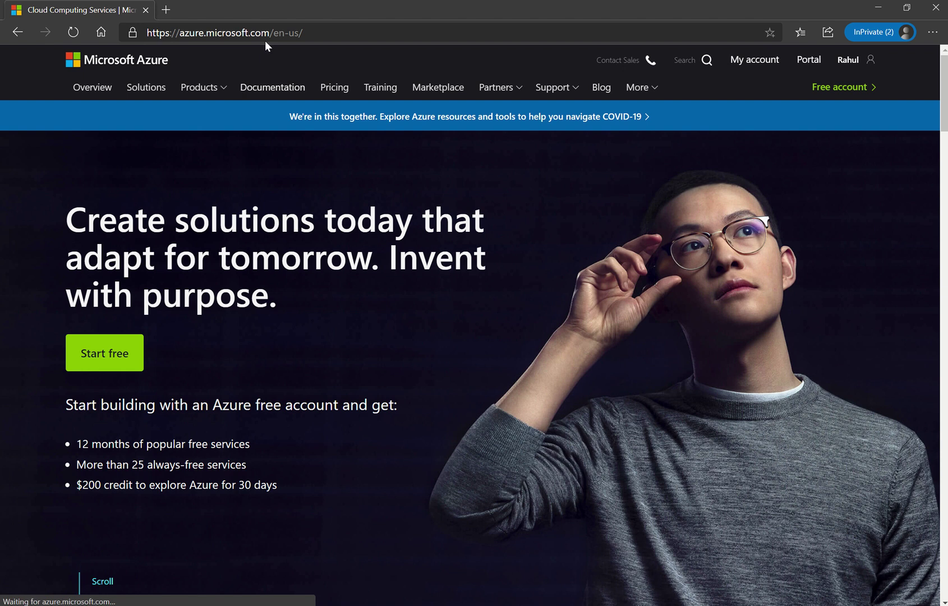
click(835, 91)
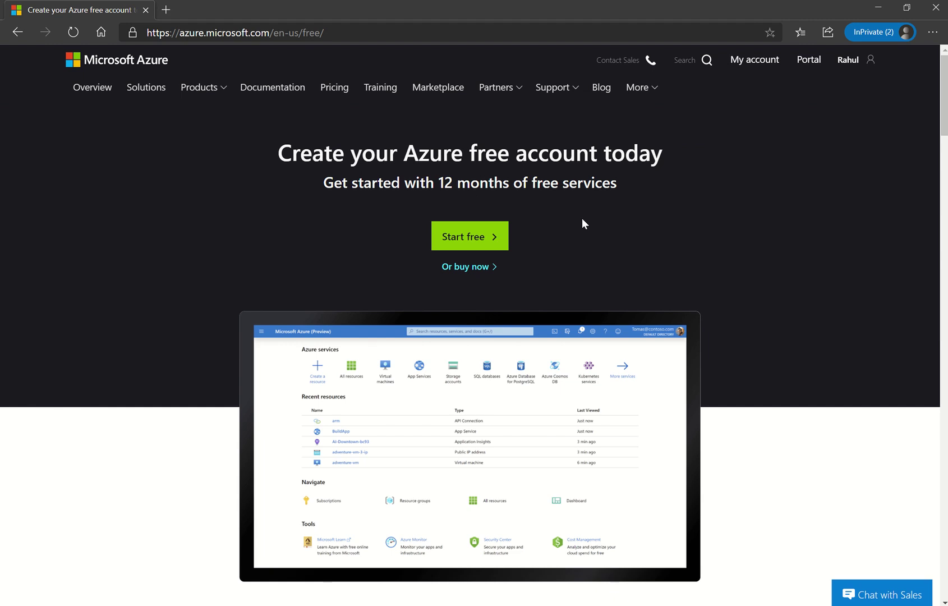
Step: Review the offer: 12 months of free services, $200 credit and 25+ always-free services
scroll(695, 256, down, 5)
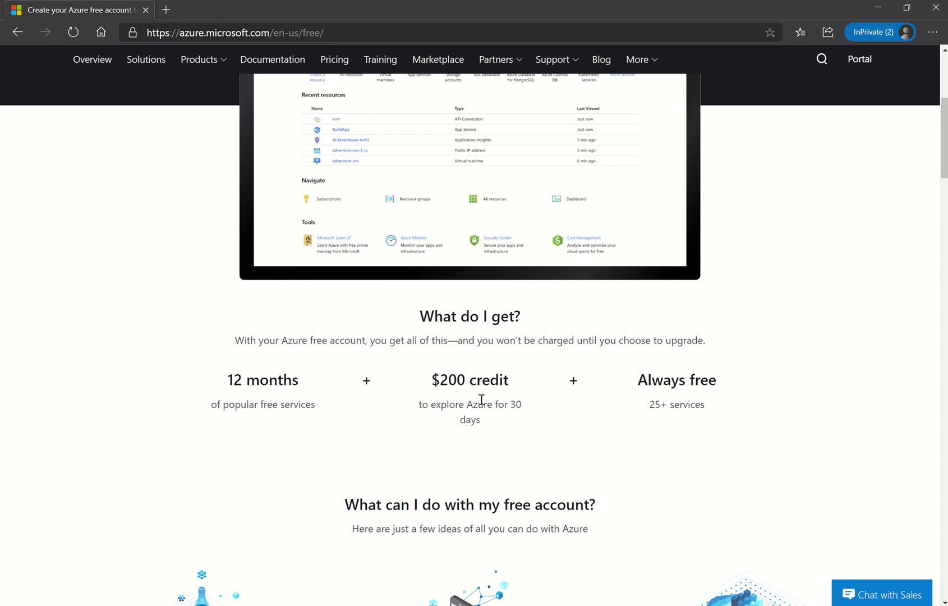
scroll(482, 400, down, 2)
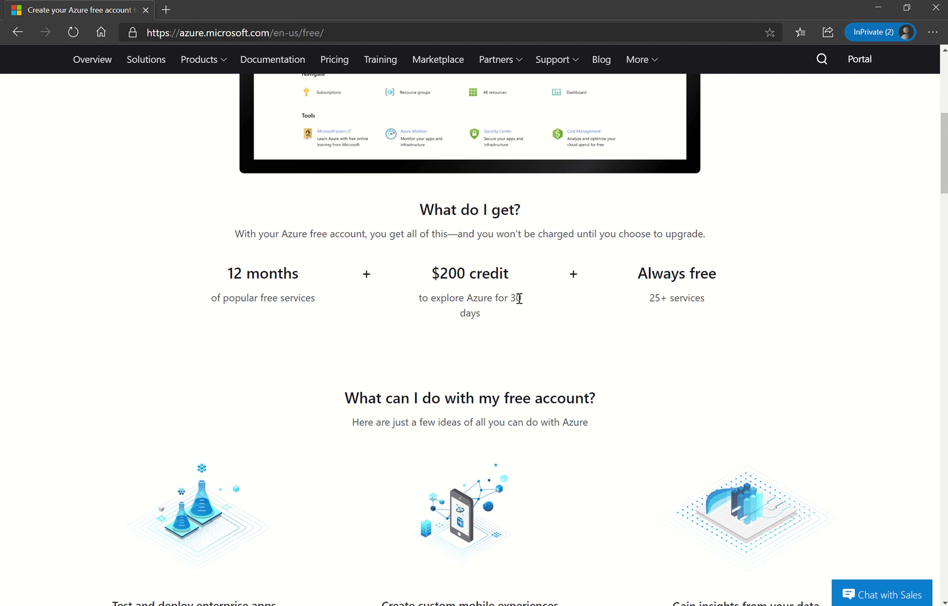
scroll(519, 298, down, 15)
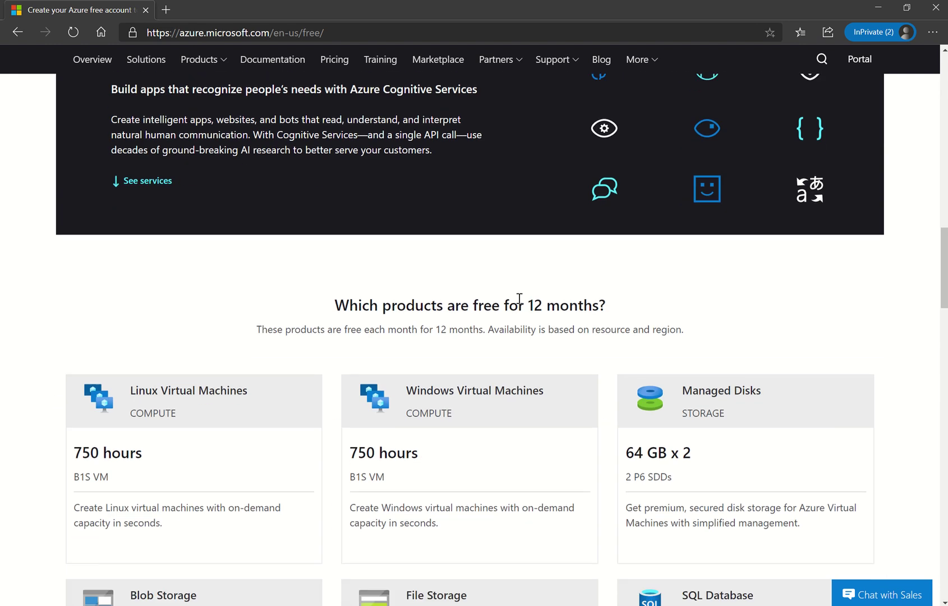
scroll(516, 302, down, 6)
scroll(517, 302, up, 2)
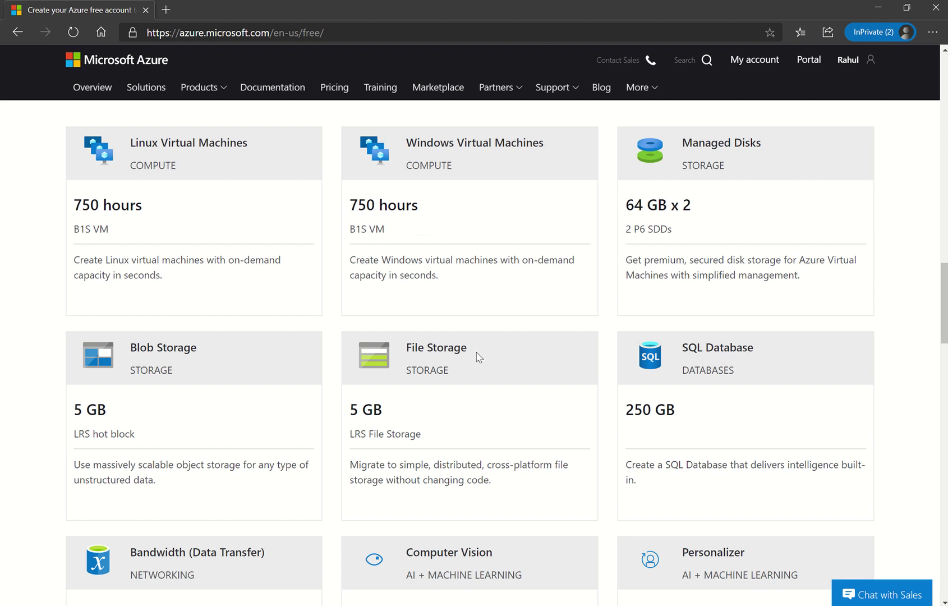
scroll(476, 355, down, 3)
scroll(476, 355, up, 15)
scroll(476, 353, up, 12)
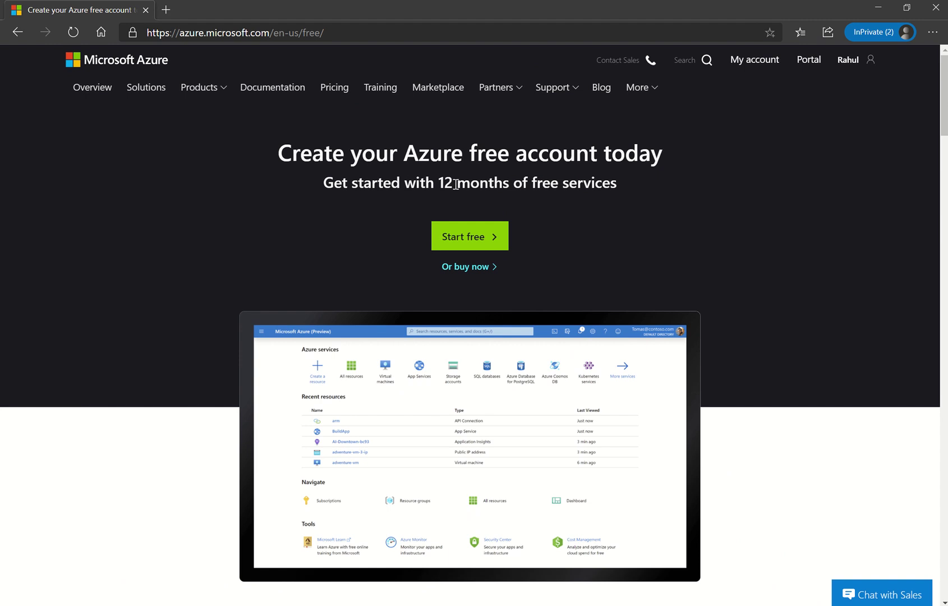
click(509, 238)
scroll(370, 266, down, 5)
scroll(370, 266, down, 2)
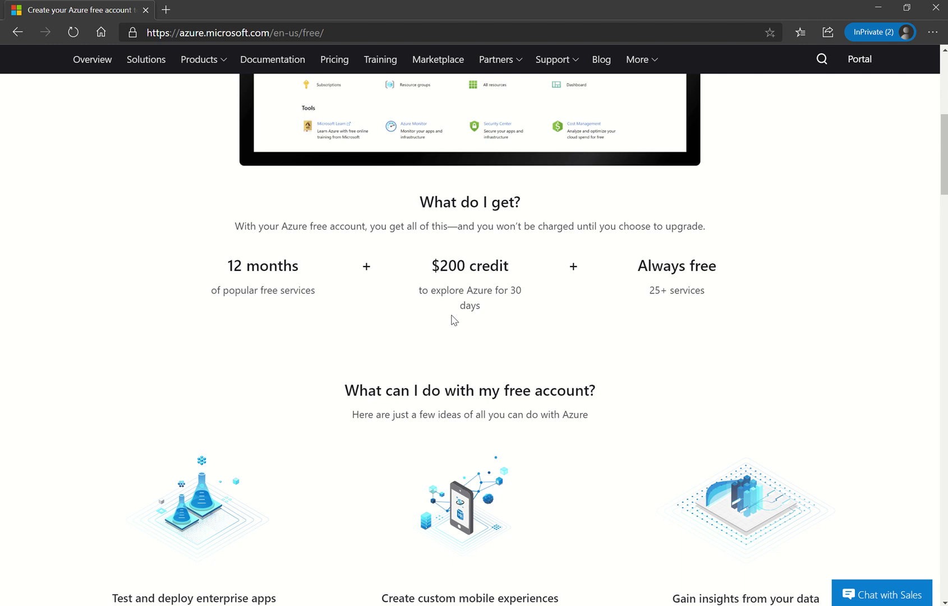
Step: Close the free account page, check the signed-in admin account's details, then go to Dynamics 365 trials
click(145, 10)
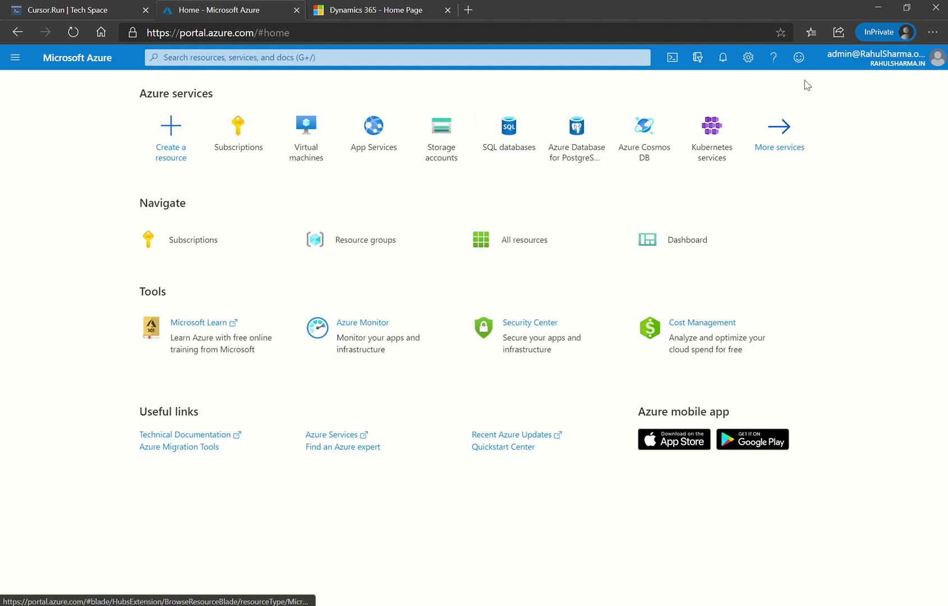
mouse_move(850, 69)
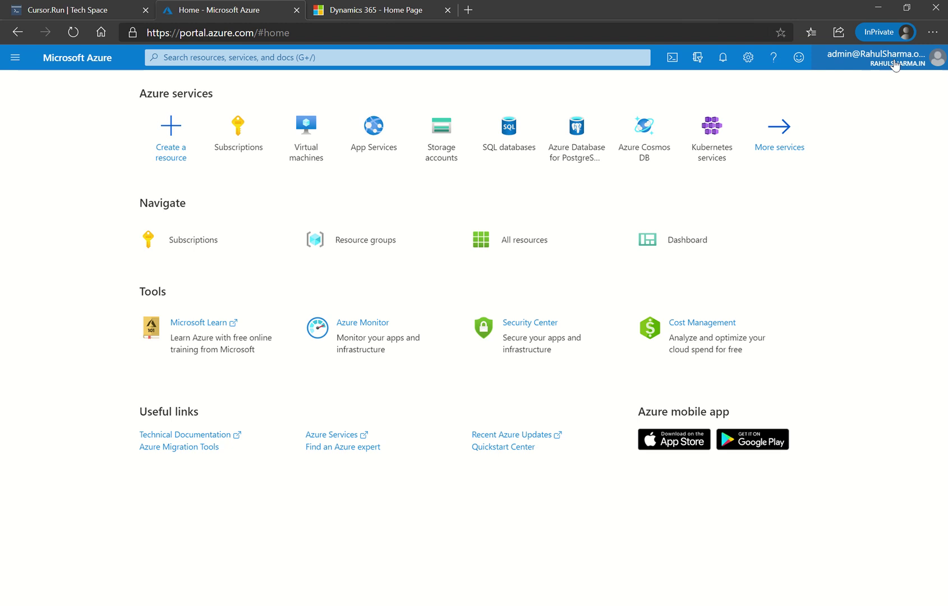
mouse_move(896, 64)
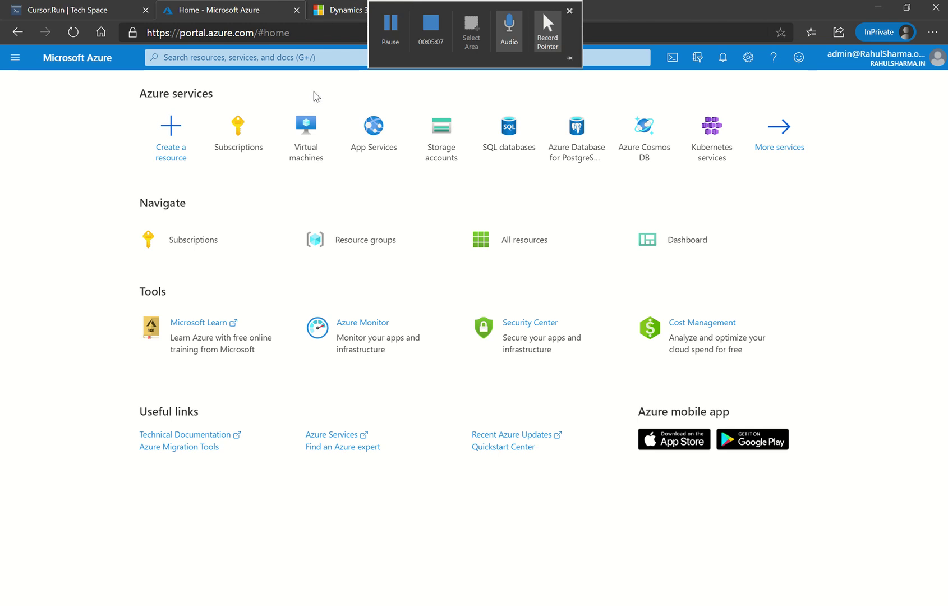
click(348, 18)
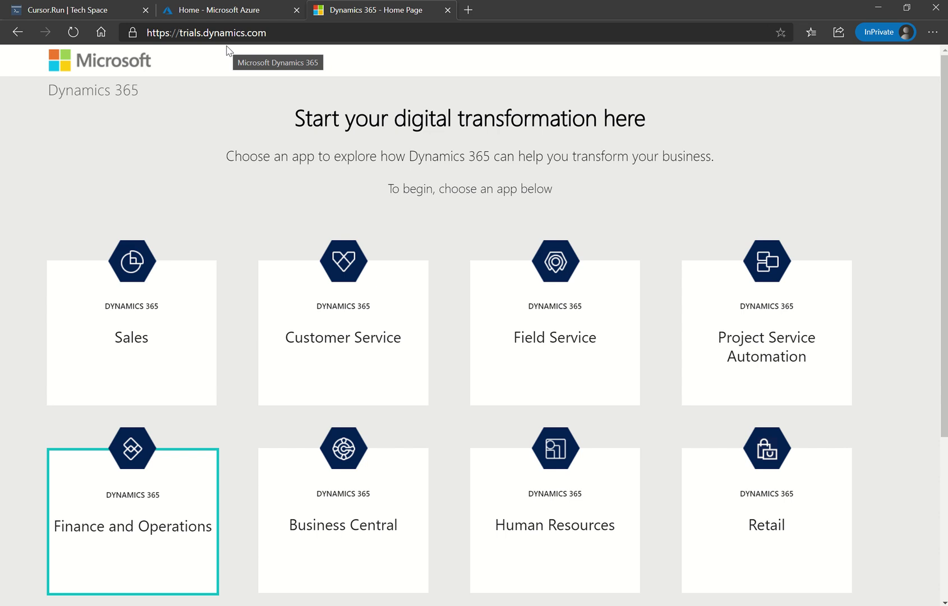
Step: Request the Finance and Operations trial with GET STARTED, with work email and phone filled in
scroll(218, 197, down, 1)
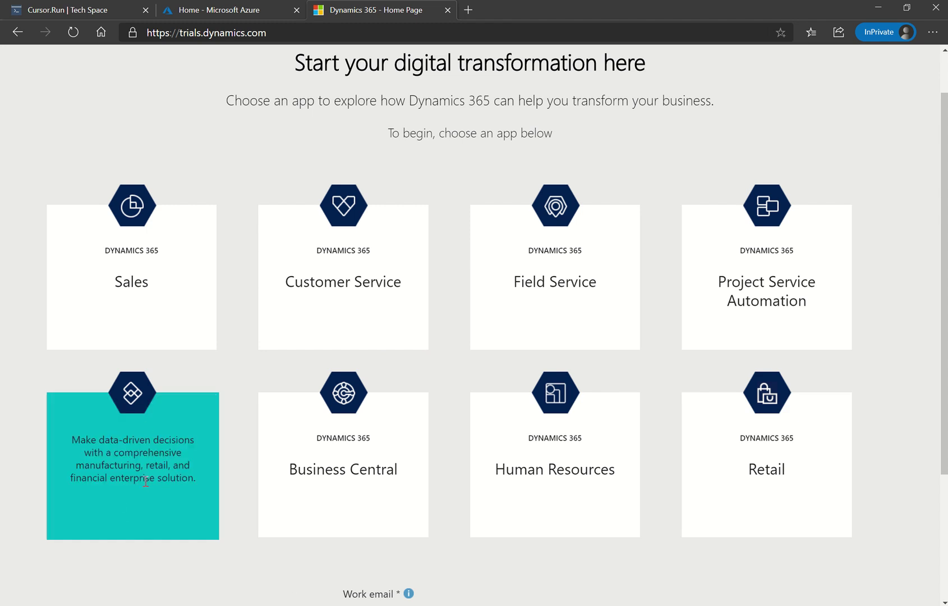
scroll(233, 460, down, 1)
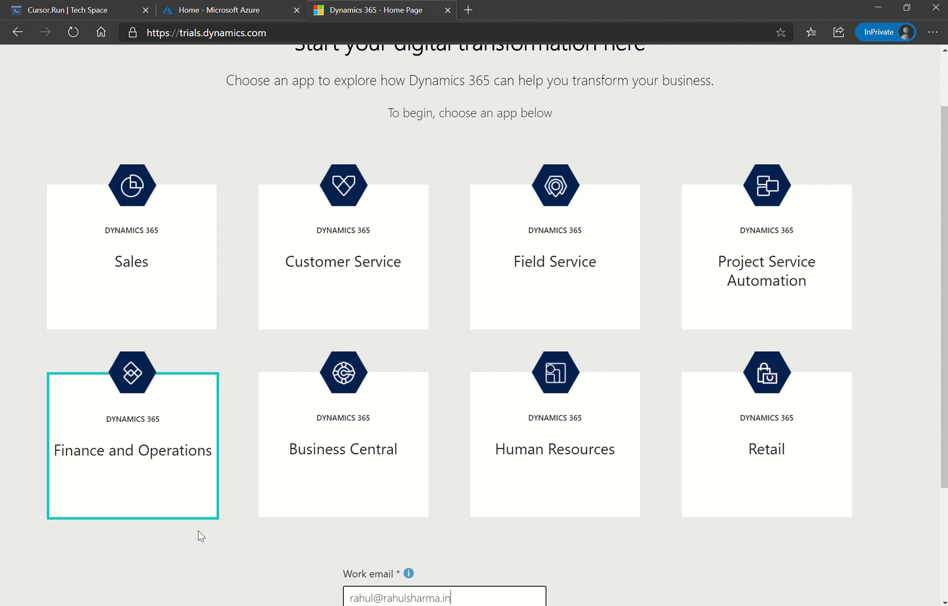
scroll(200, 534, down, 3)
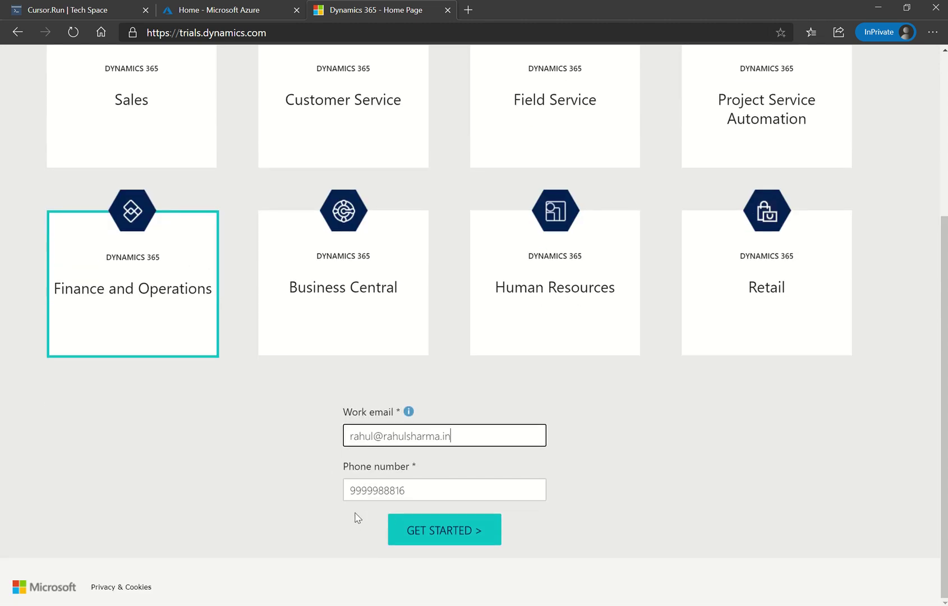
click(456, 541)
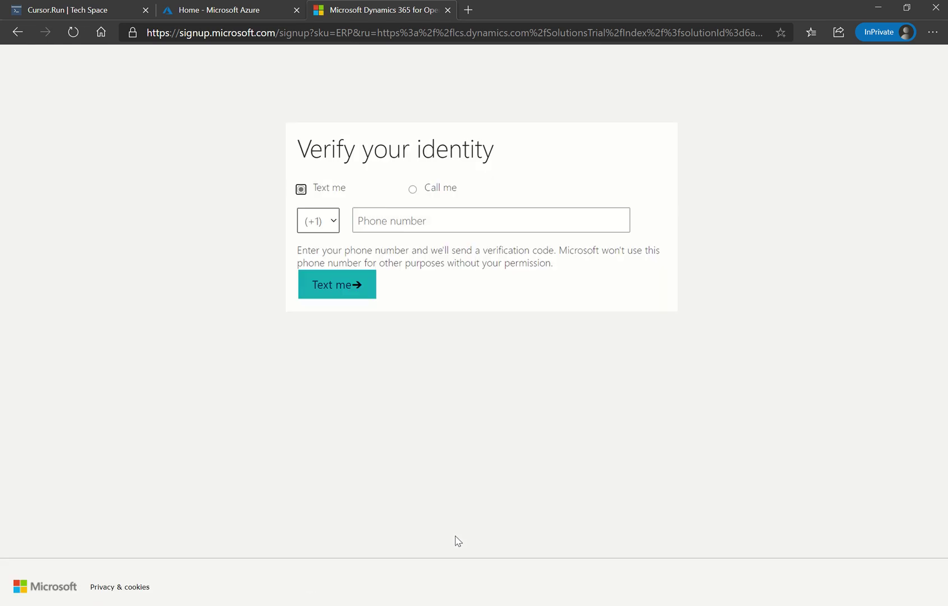
Step: Set the phone country code to India (+91)
click(335, 223)
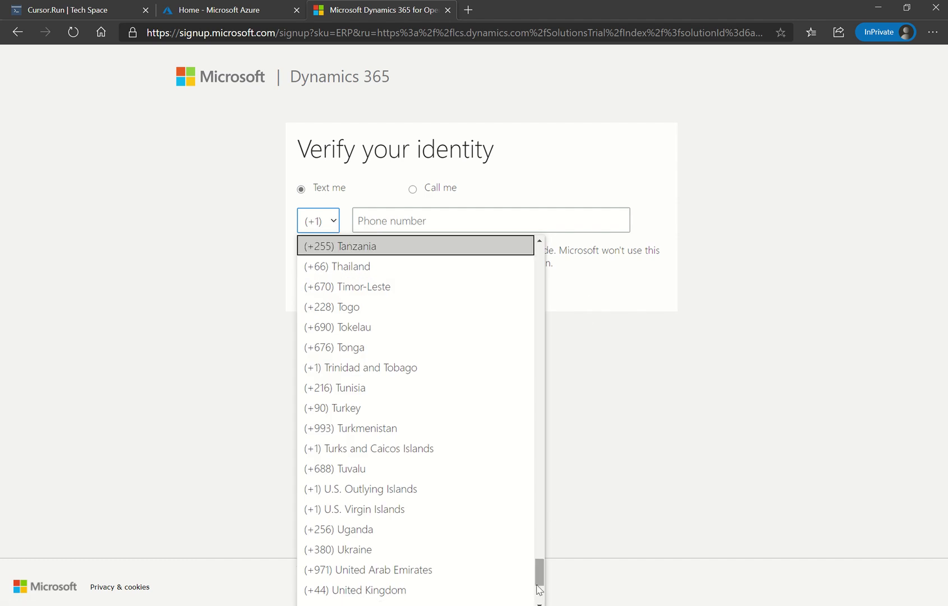
drag(542, 576, 536, 396)
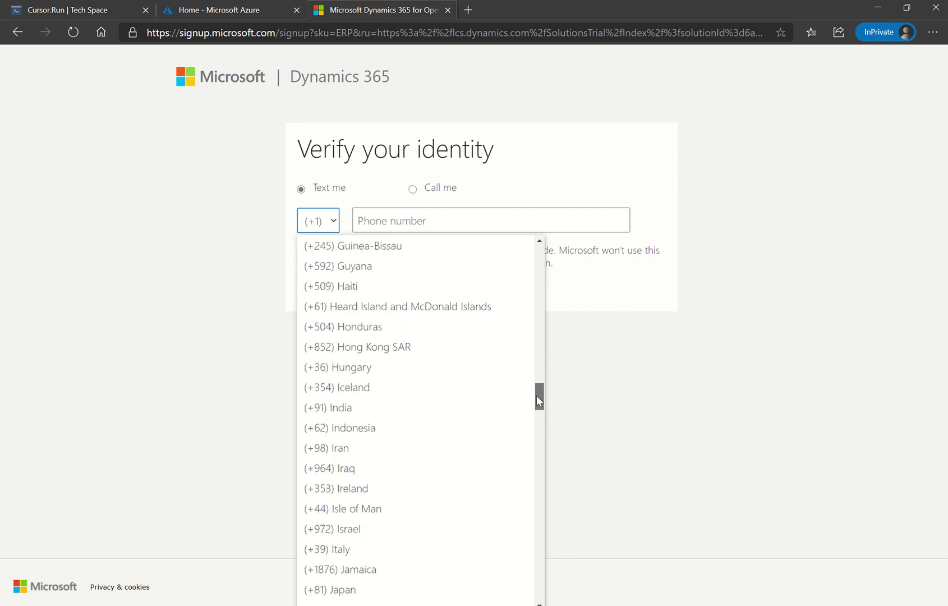
click(348, 407)
click(387, 225)
Step: Enter the phone number and have a verification code texted to it
click(387, 225)
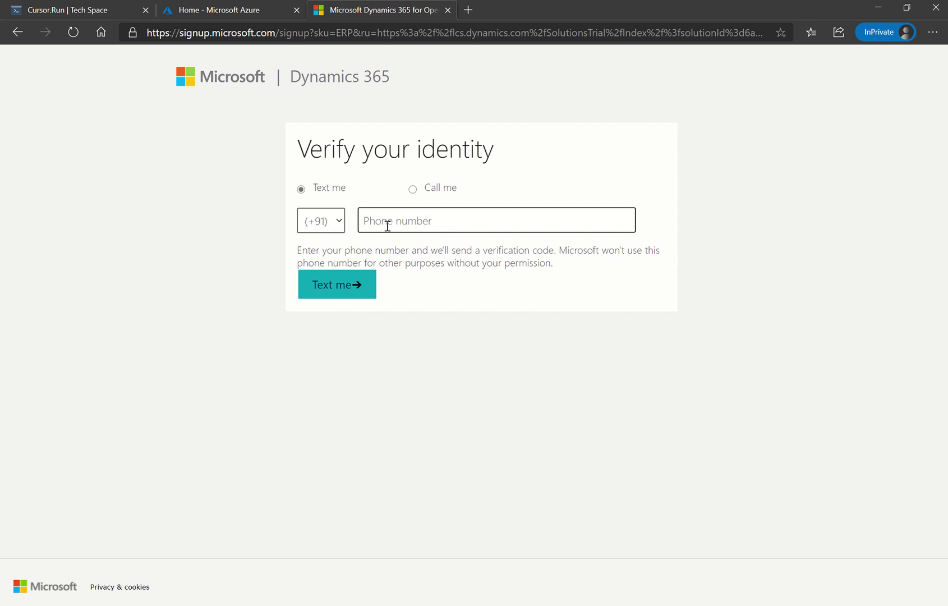
click(346, 286)
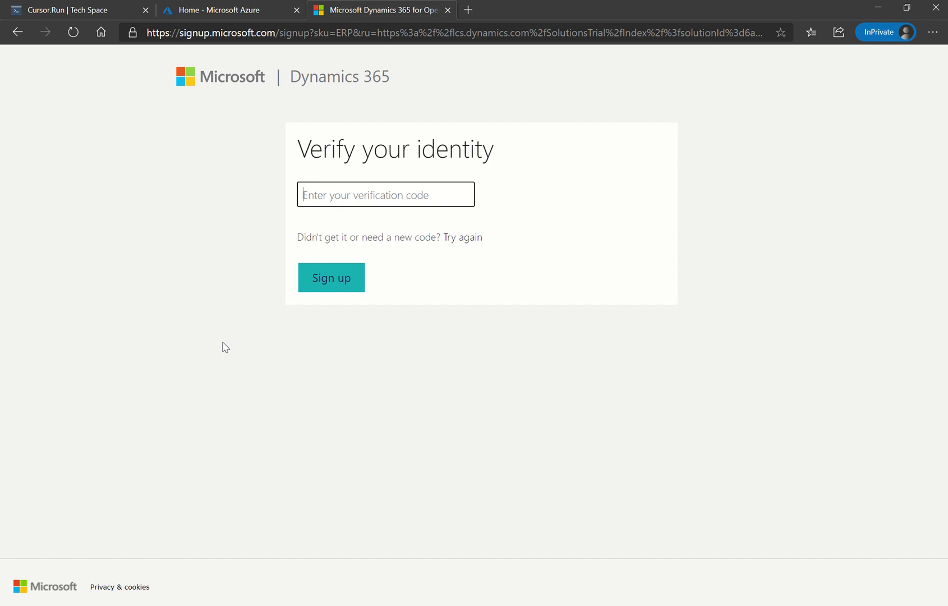
click(468, 238)
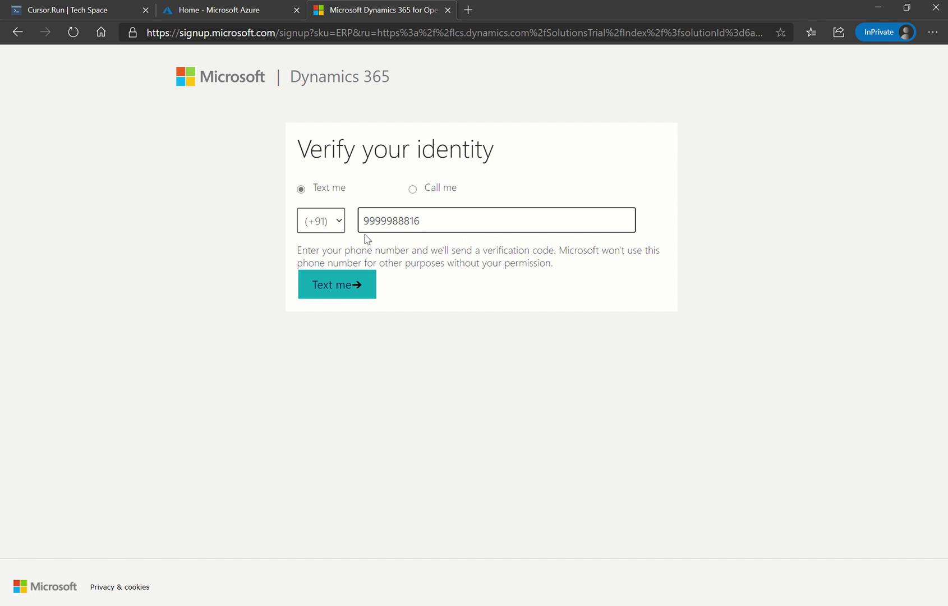
click(346, 285)
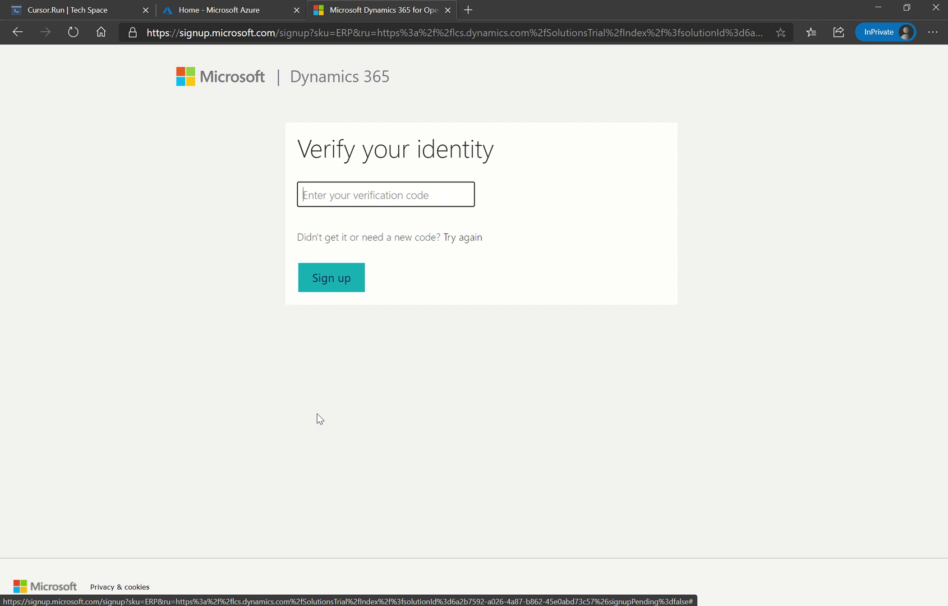
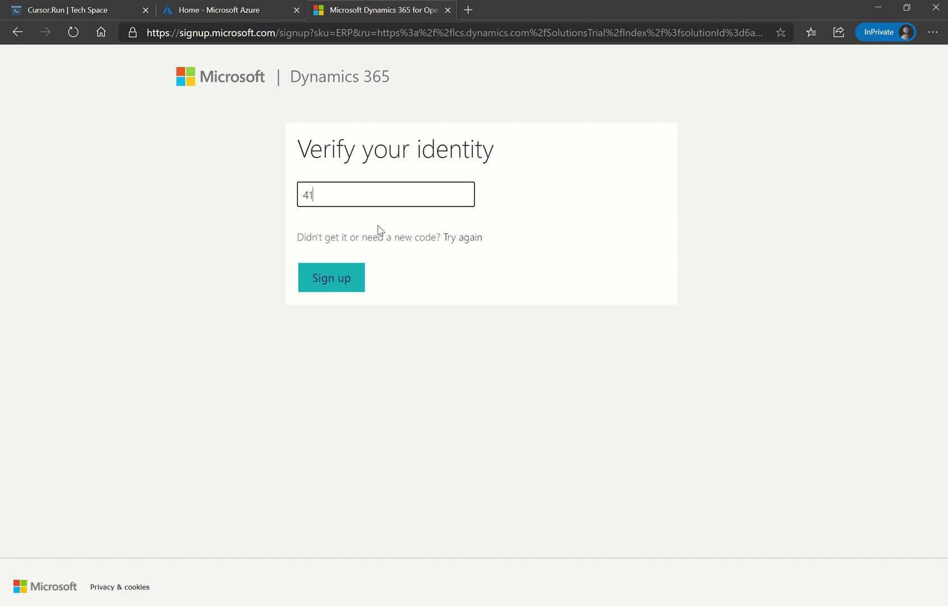
Step: Enter the texted verification code and submit it with Sign up
click(339, 290)
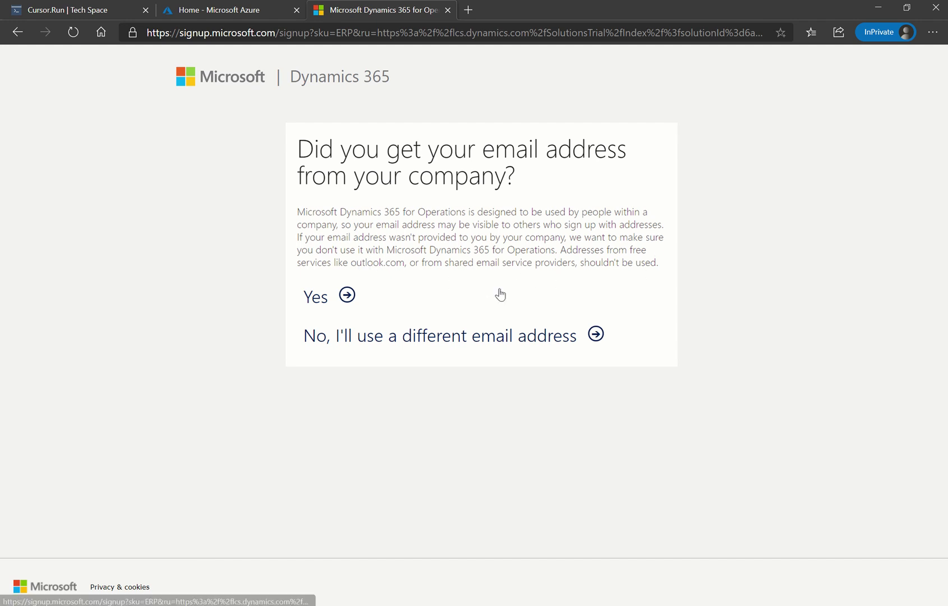
Step: Confirm the email came from the company and start the signup with the work email
click(346, 296)
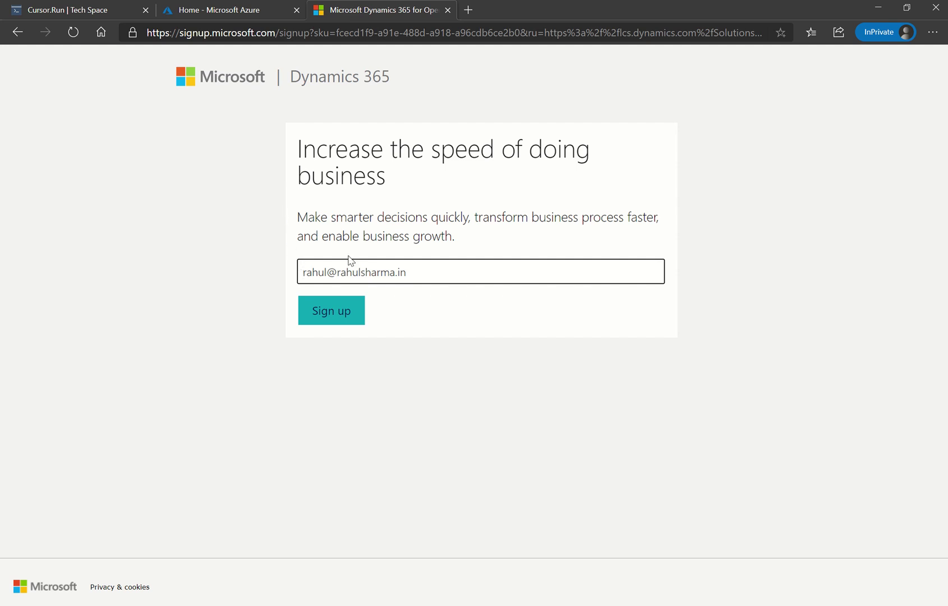
click(359, 315)
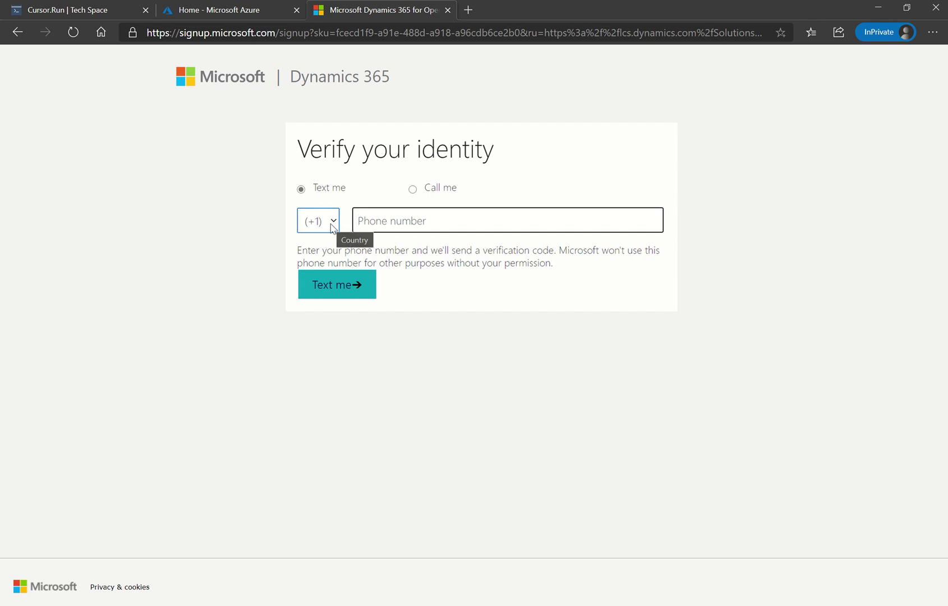
click(252, 9)
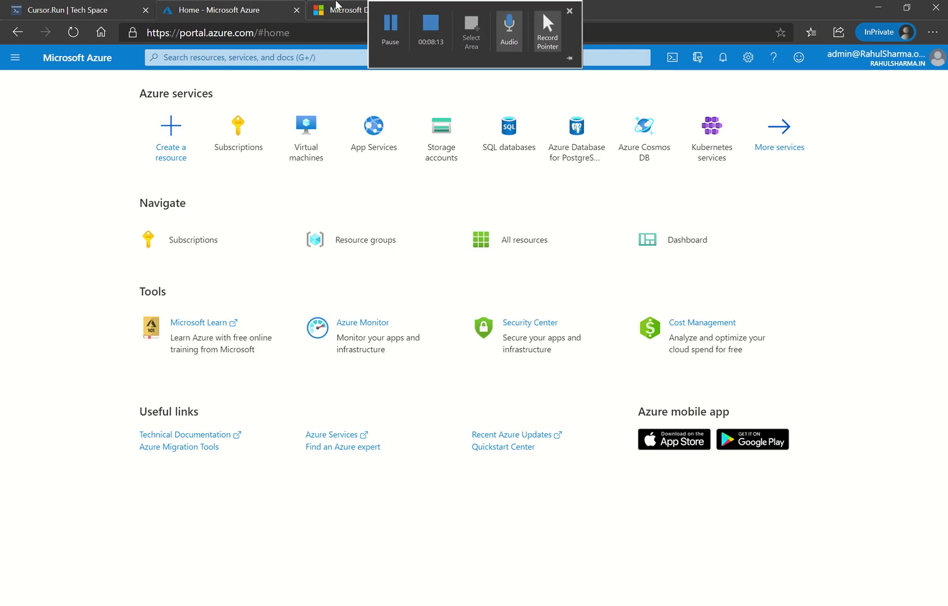
click(337, 10)
click(227, 277)
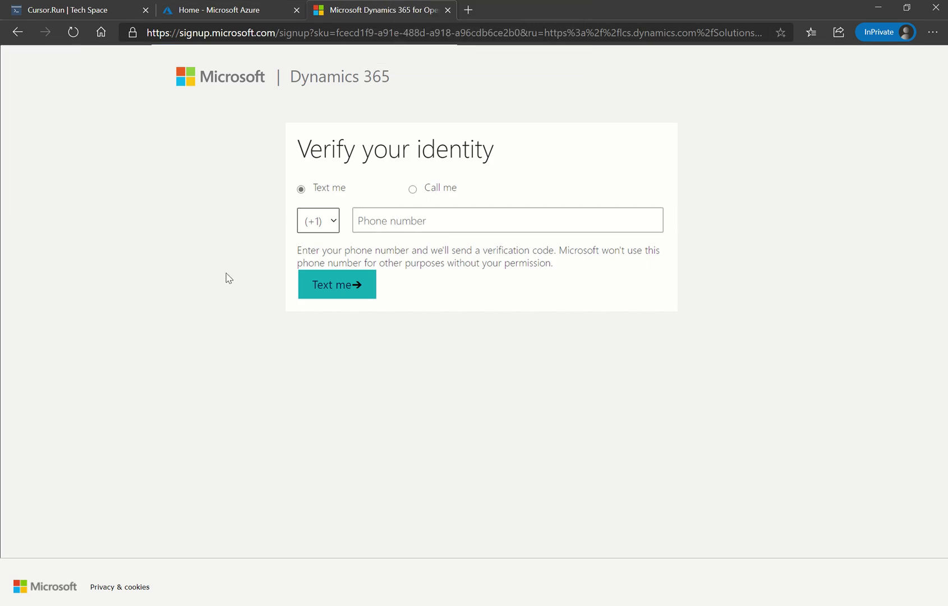
Step: Choose India (+91) as the phone country code
click(332, 224)
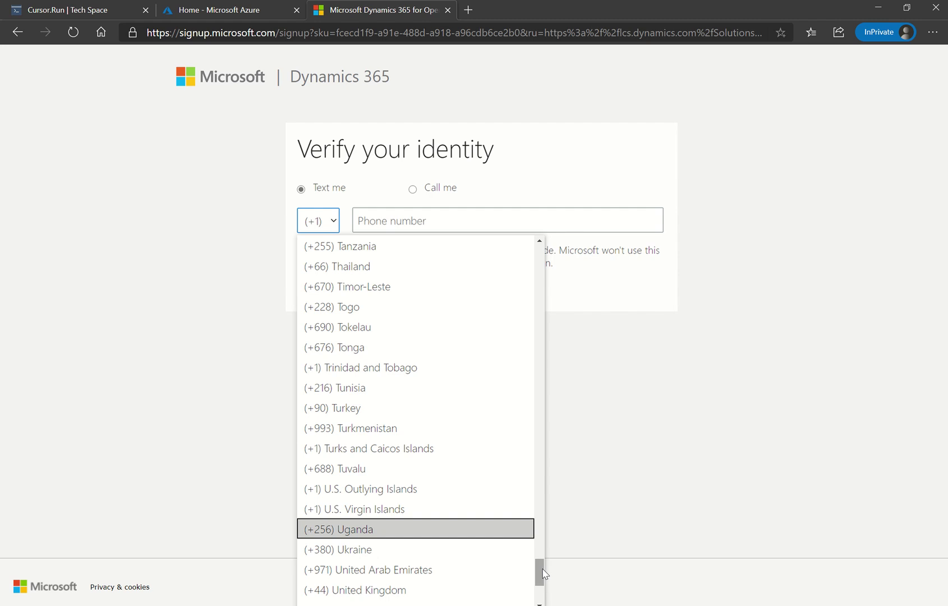
drag(542, 572, 546, 325)
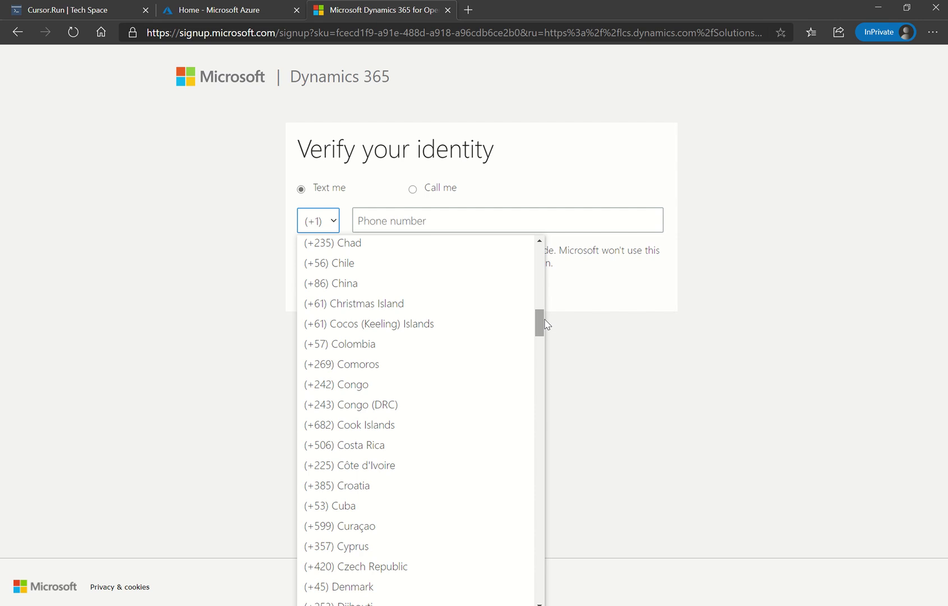
scroll(382, 477, down, 10)
scroll(382, 477, down, 7)
scroll(382, 477, down, 3)
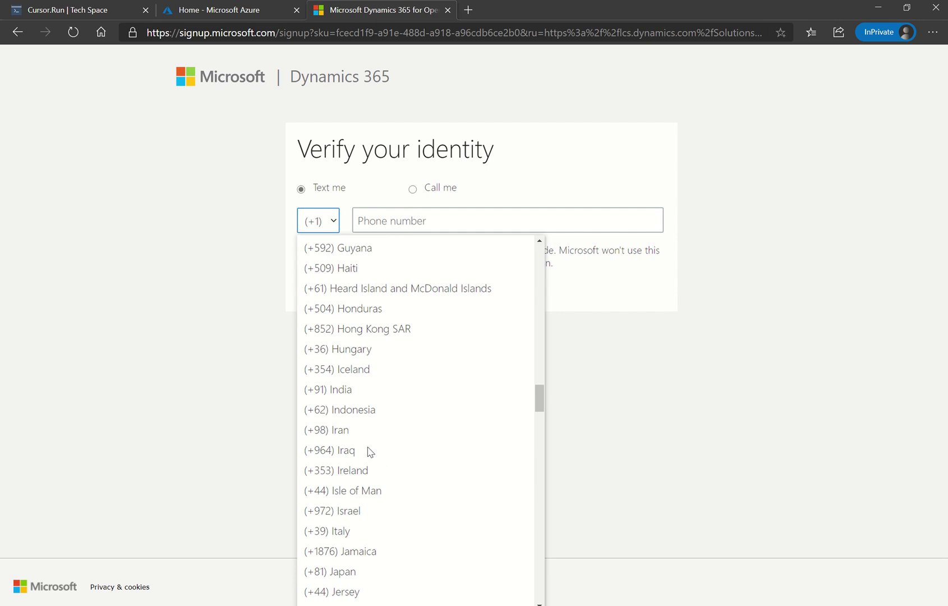
click(348, 388)
Step: Enter the phone number, get the code by text, and submit that code
click(395, 225)
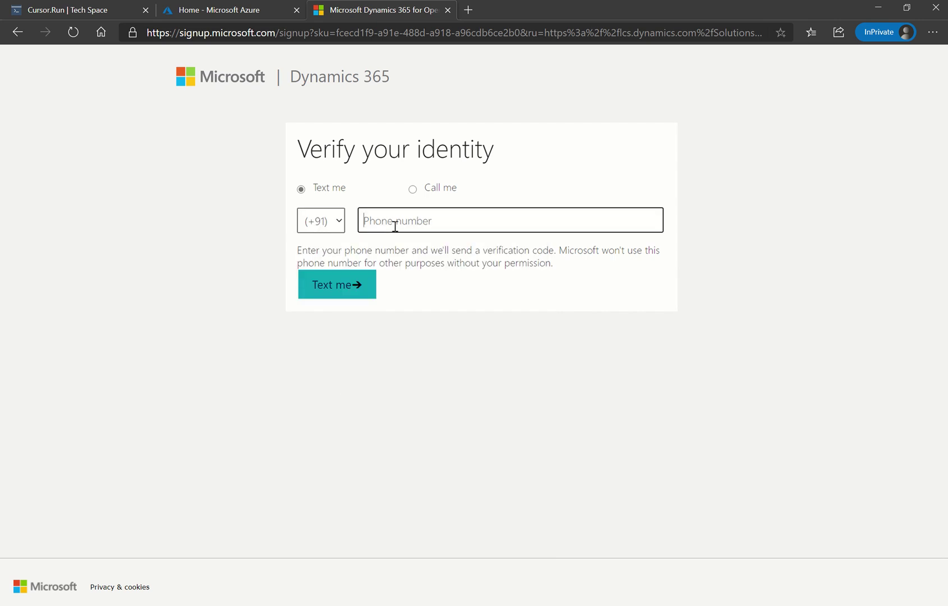
click(357, 285)
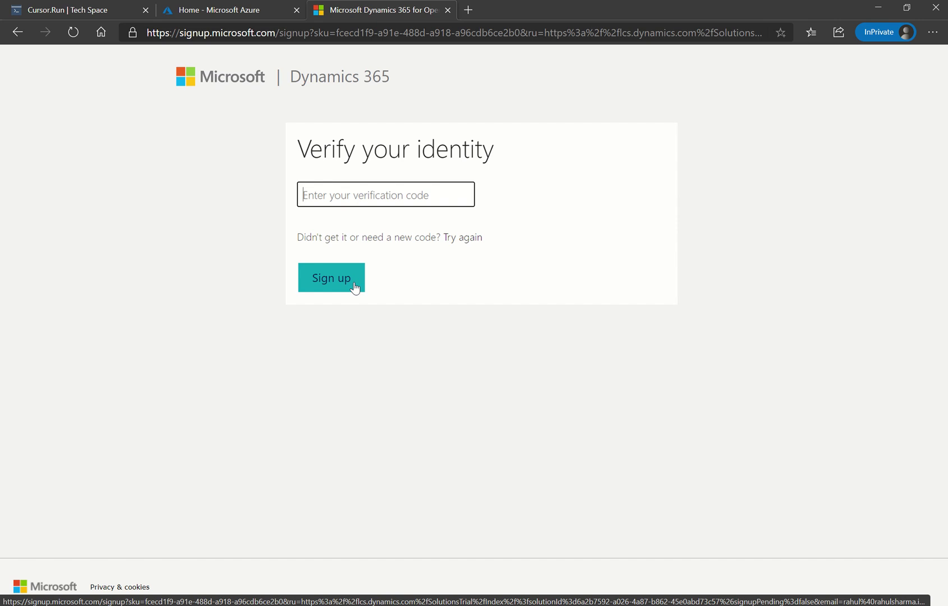
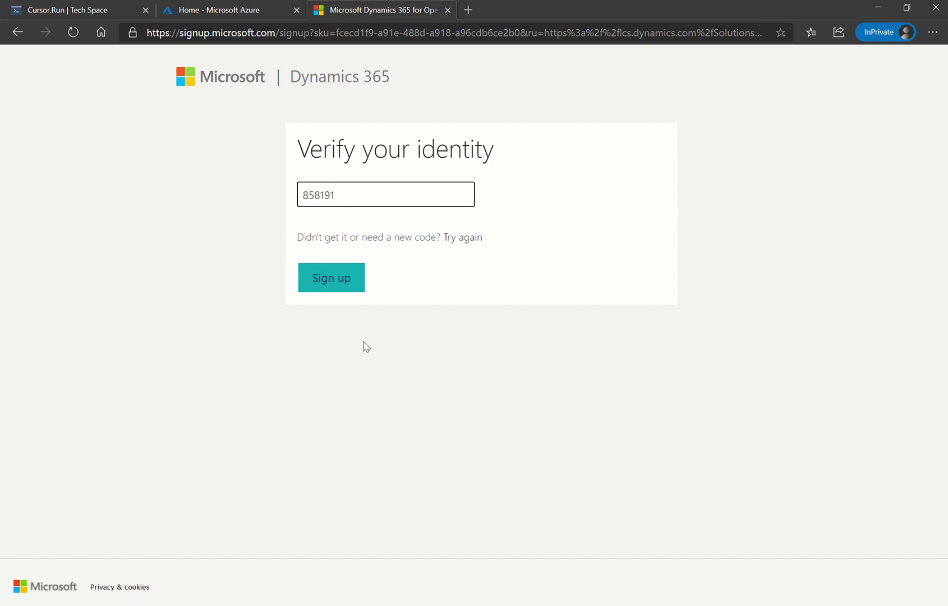
click(343, 283)
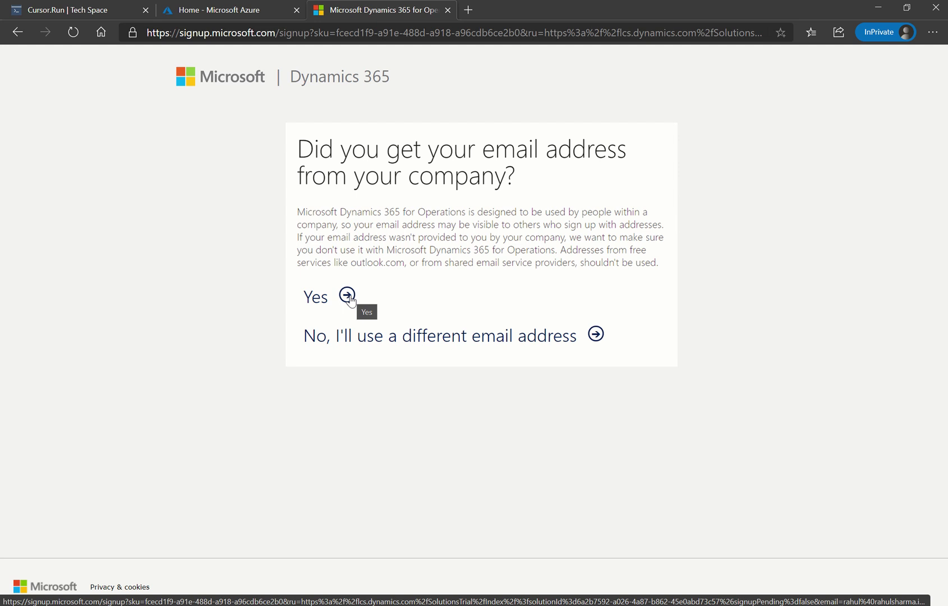
Step: Confirm the company email, then enter the user's first and last name and the password twice
click(347, 296)
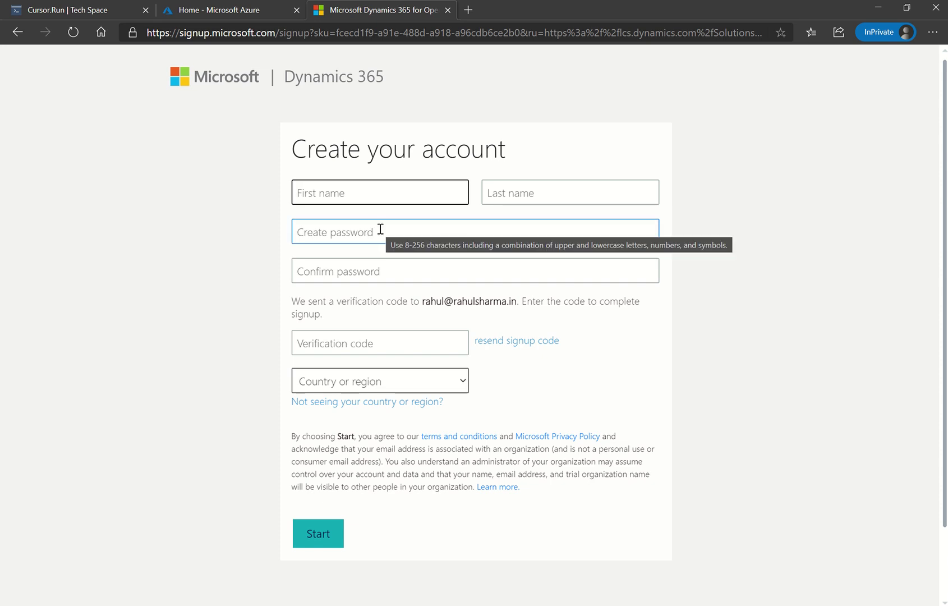
key(Tab)
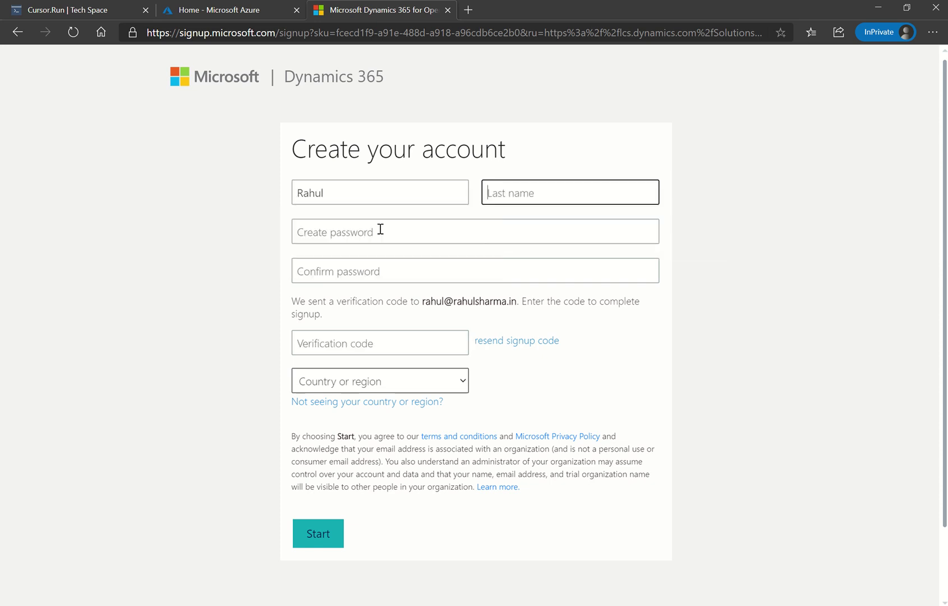
key(Tab)
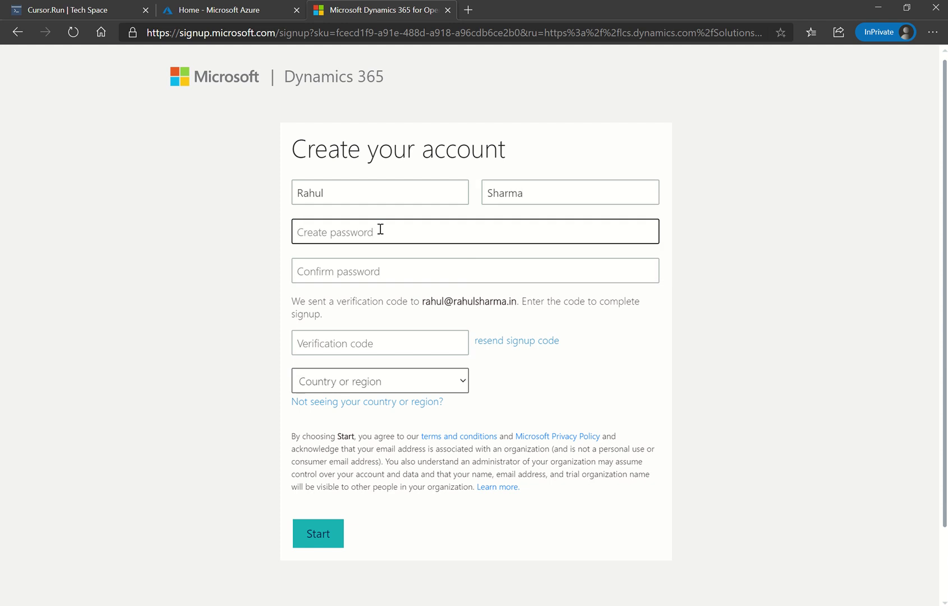
text(***********)
key(Tab)
text(********)
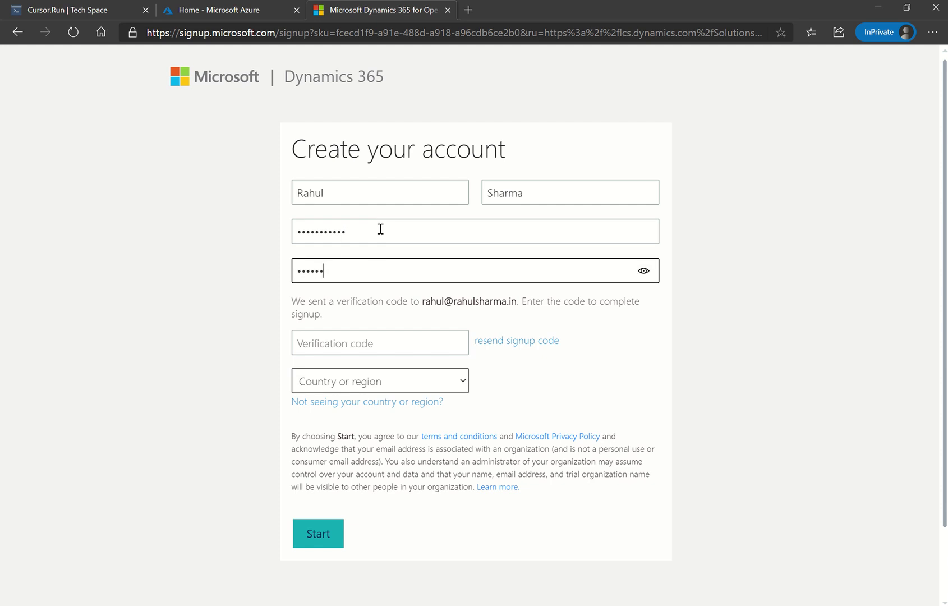
text(***)
key(Tab)
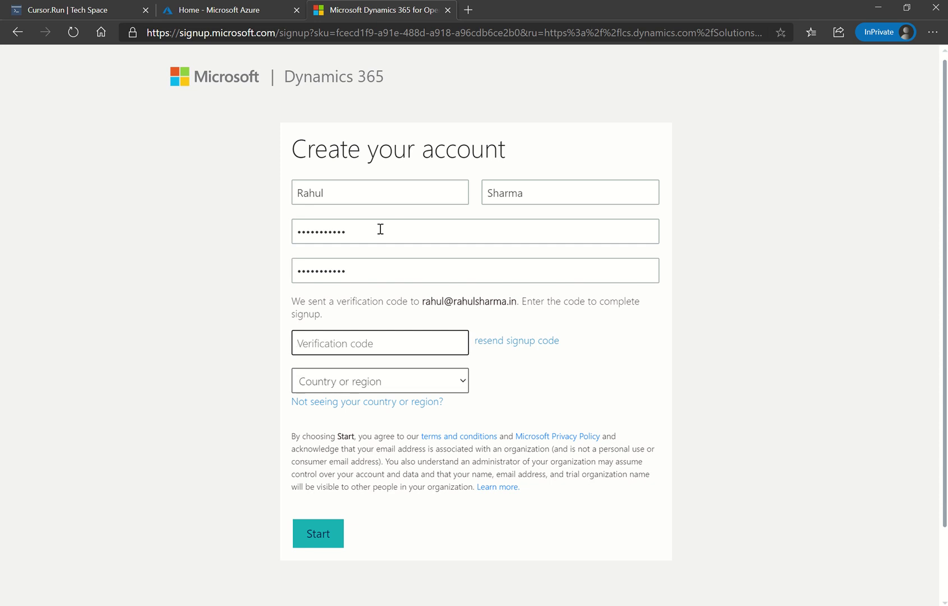
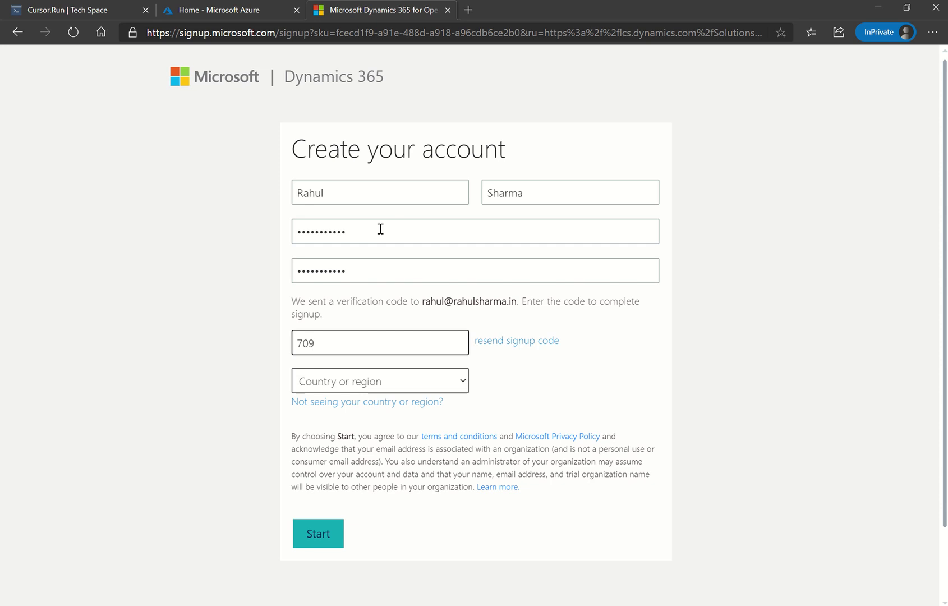
Step: Enter the emailed verification code, choose India as country, and create the account with Start
click(462, 383)
text(india)
key(Return)
scroll(720, 423, down, 3)
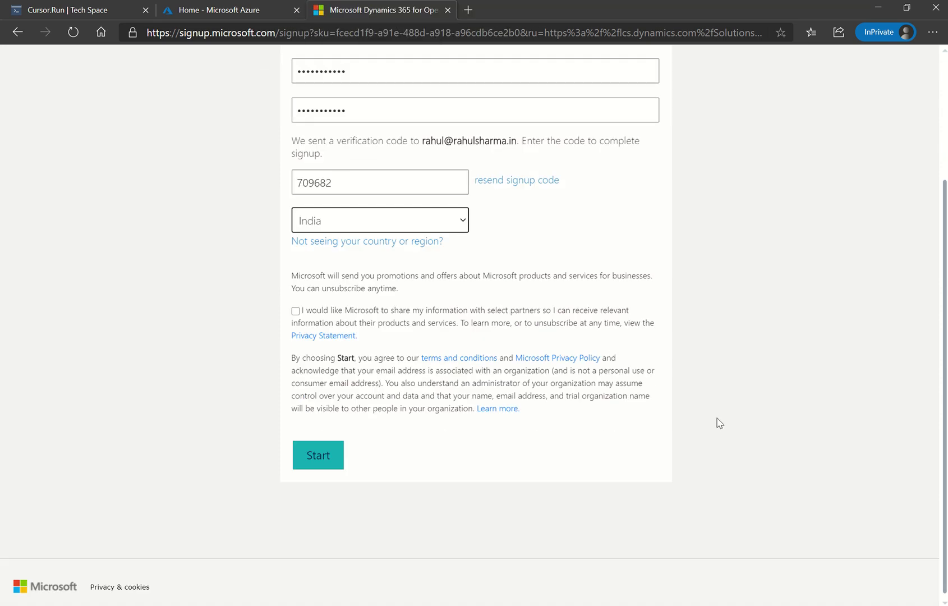
click(308, 457)
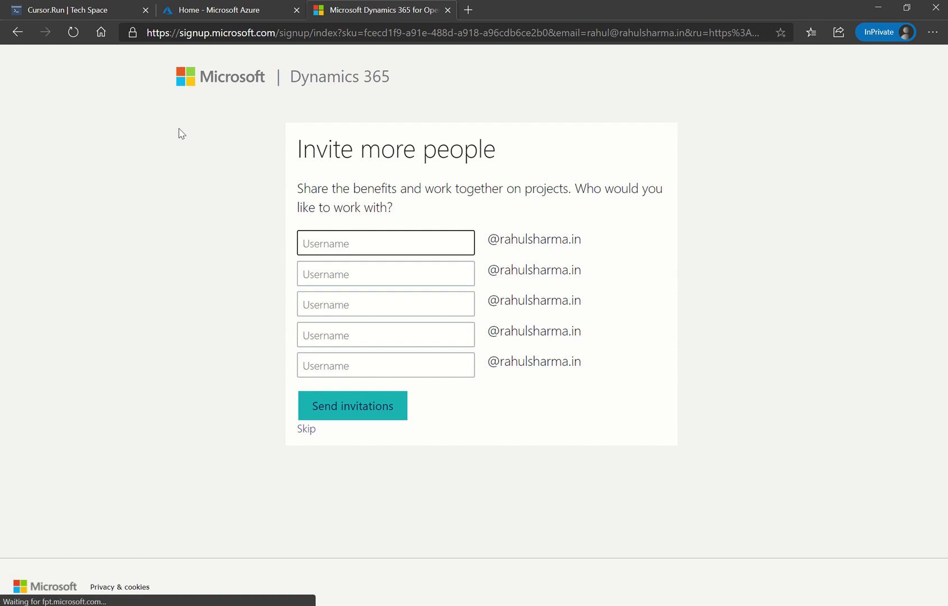
click(93, 10)
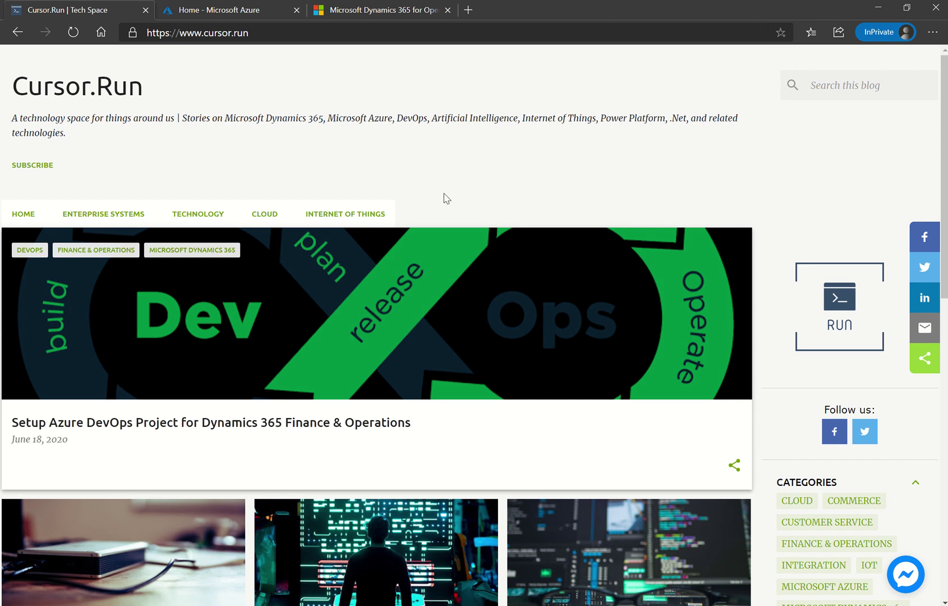
click(360, 9)
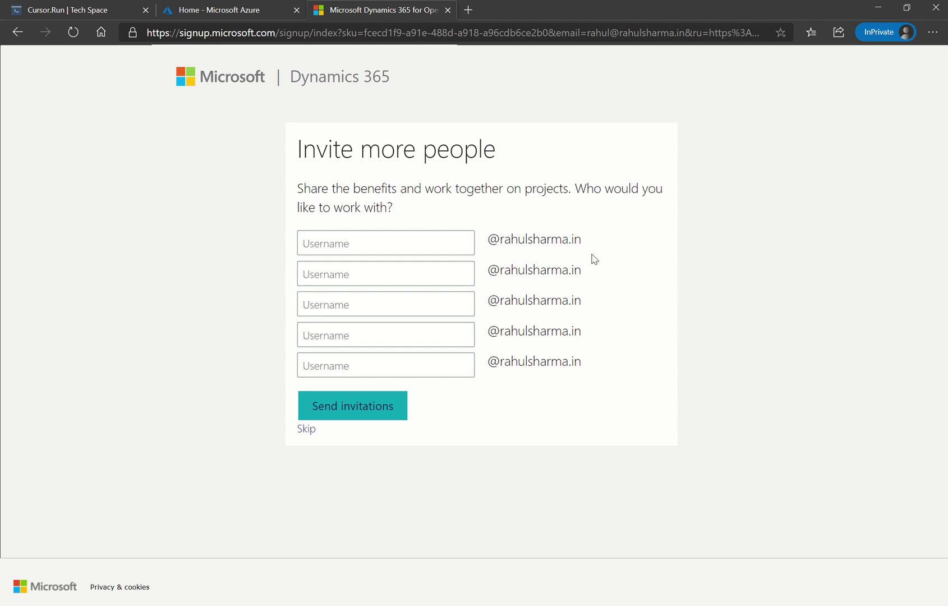
click(452, 263)
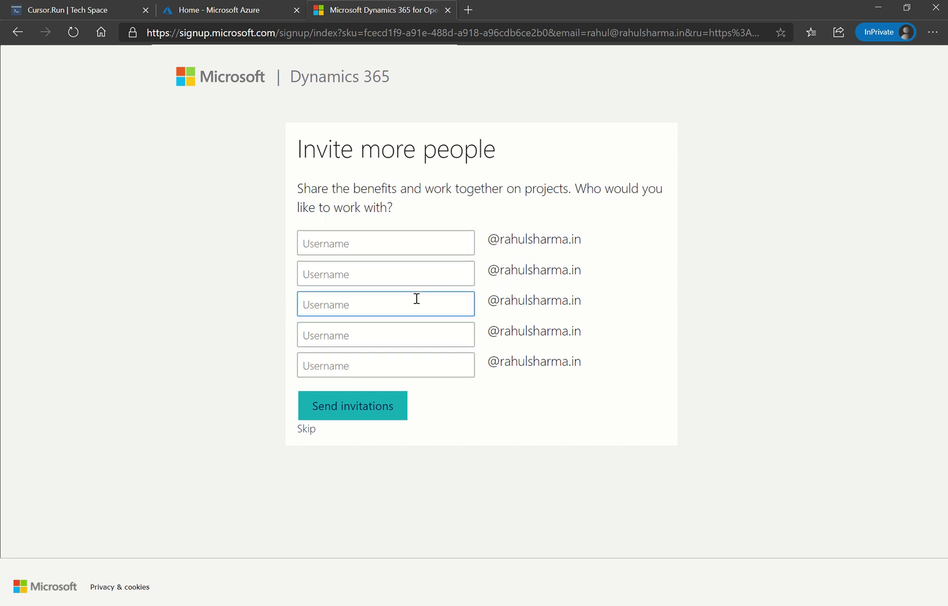
Step: Skip sending invitations so Finance and Operations trial provisioning begins (15-30 minutes)
click(301, 435)
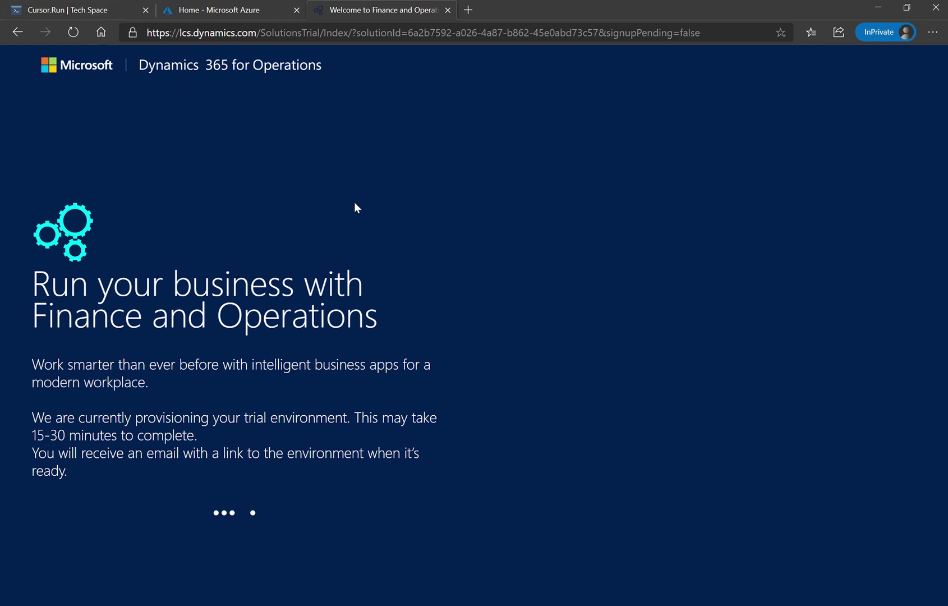
Step: Load the trial-ok37fa sandbox address in InPrivate Edge, which still returns 404 Environment not found
mouse_move(501, 6)
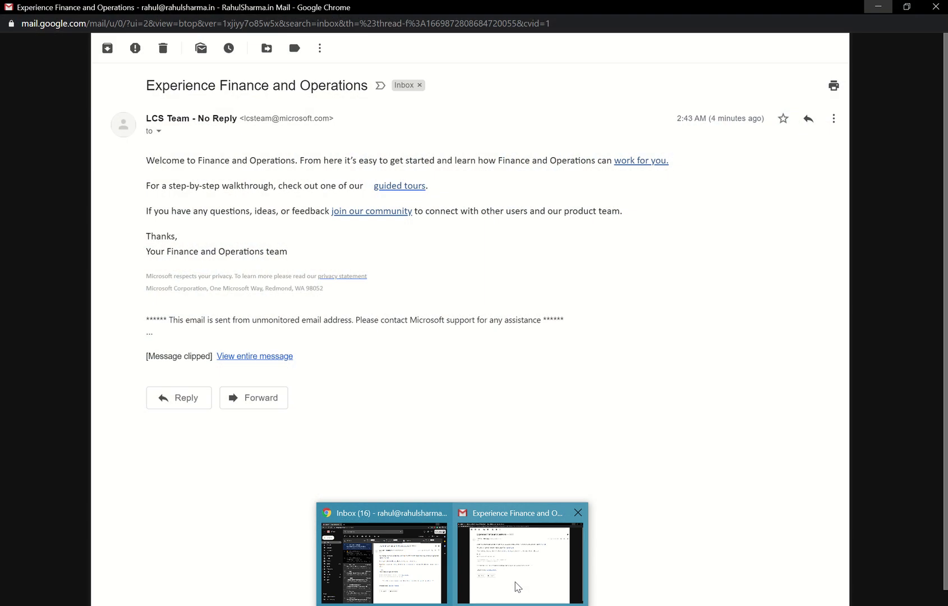
Step: Confirm the trial is still provisioning in Lifecycle Services, then reload the sandbox address in Edge
click(517, 586)
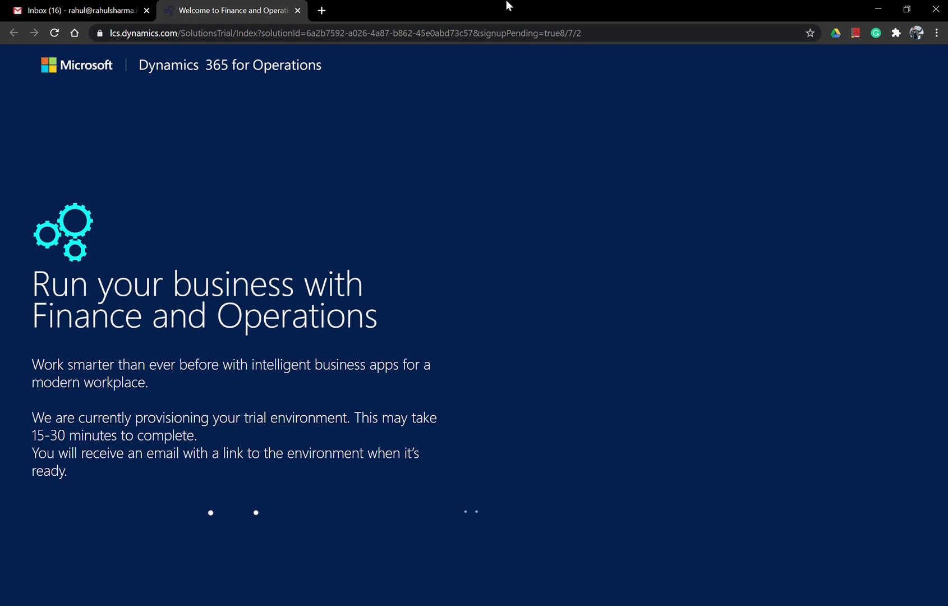
mouse_move(508, 6)
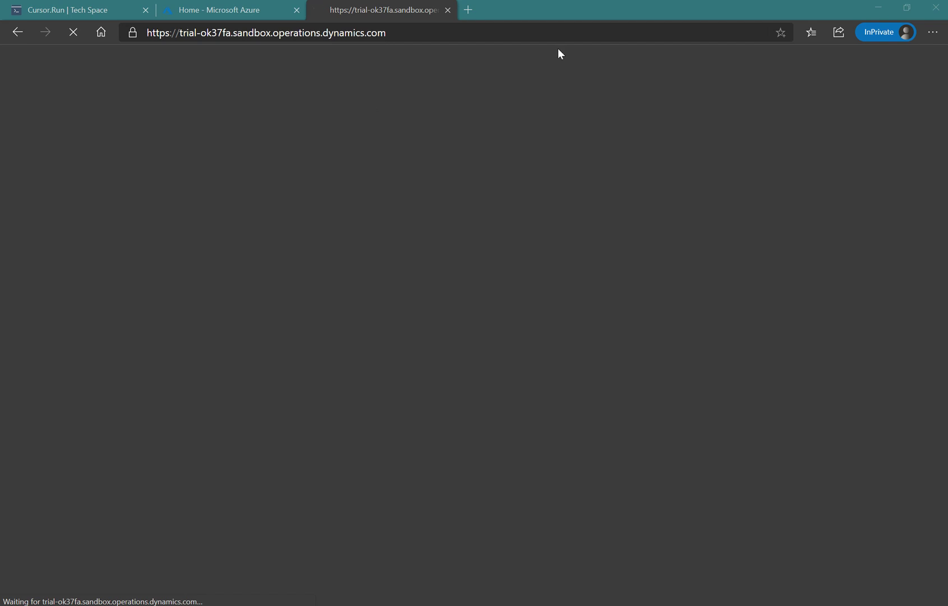
Step: Dismiss the new messages notification on the Welcome dashboard and start changing company DAT
mouse_move(530, 3)
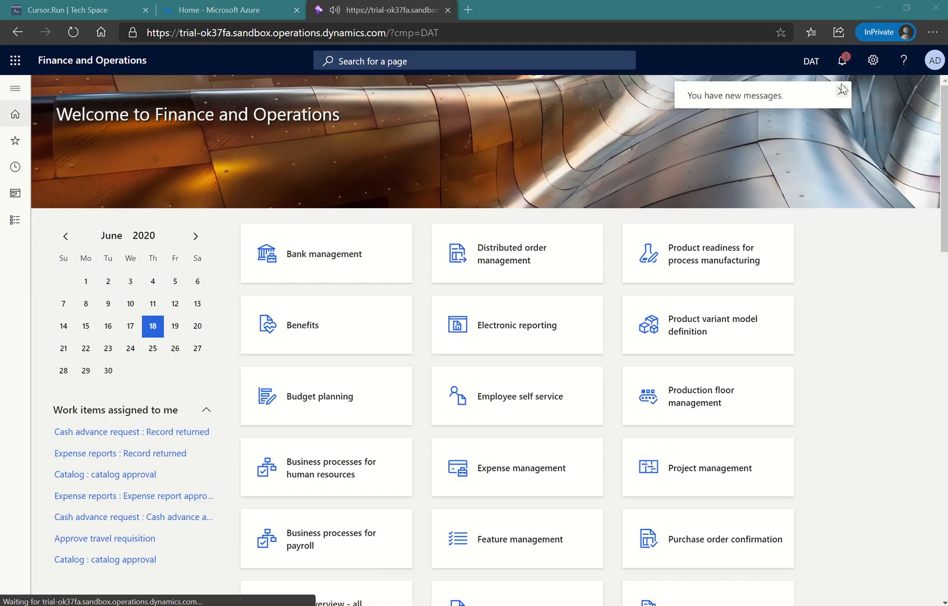
click(842, 92)
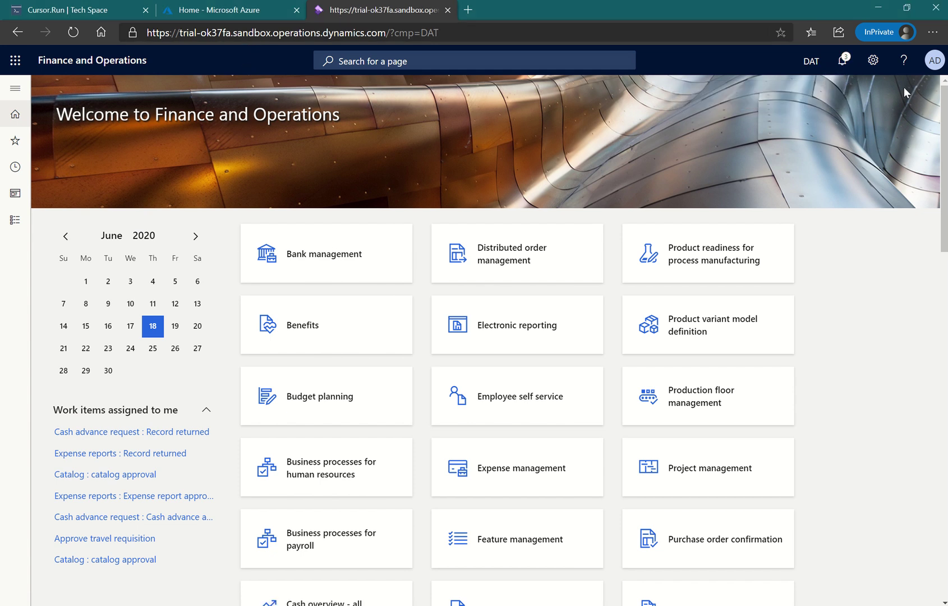
click(807, 66)
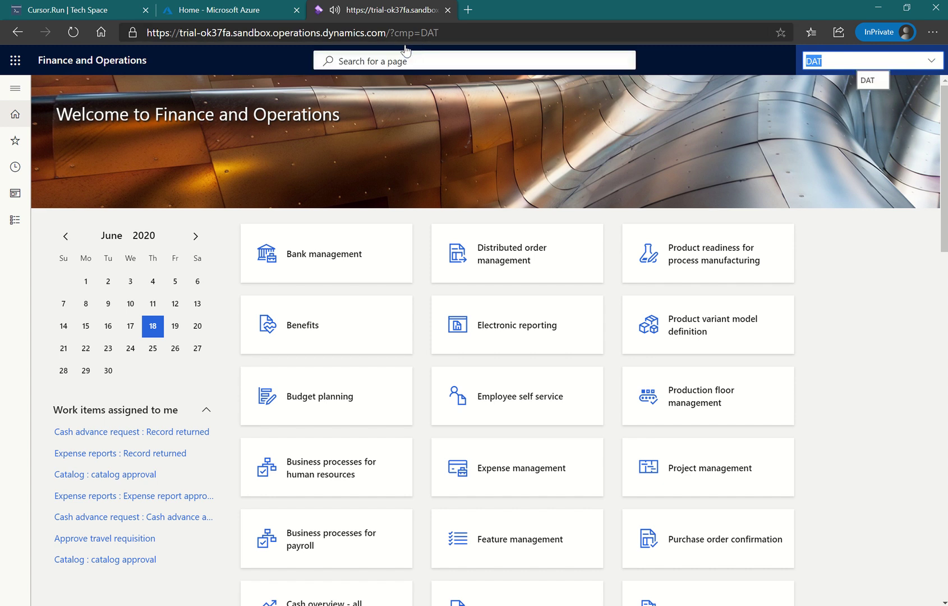
Step: Open the company lookup and scroll through companies BRMF to USMF and USPI
click(933, 62)
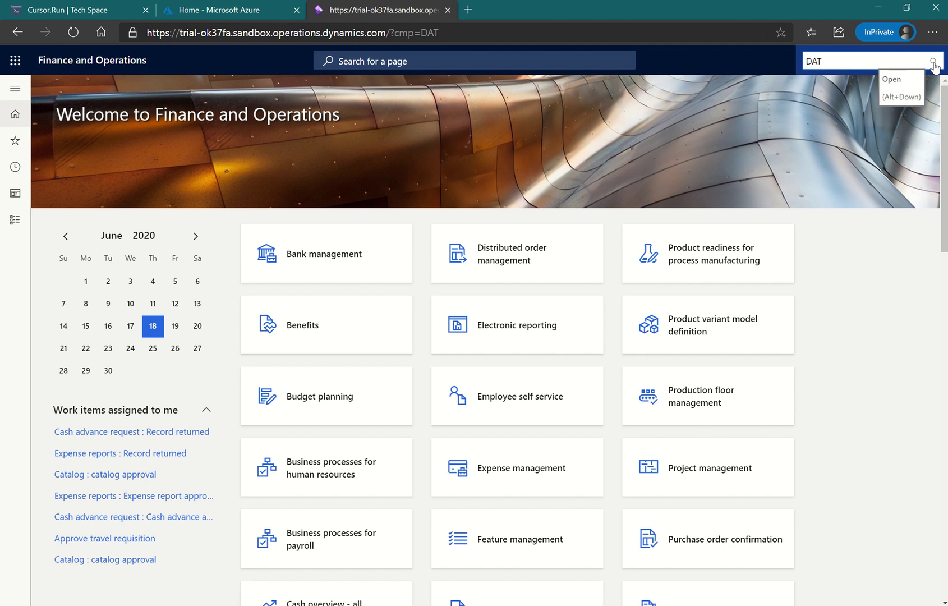
click(933, 63)
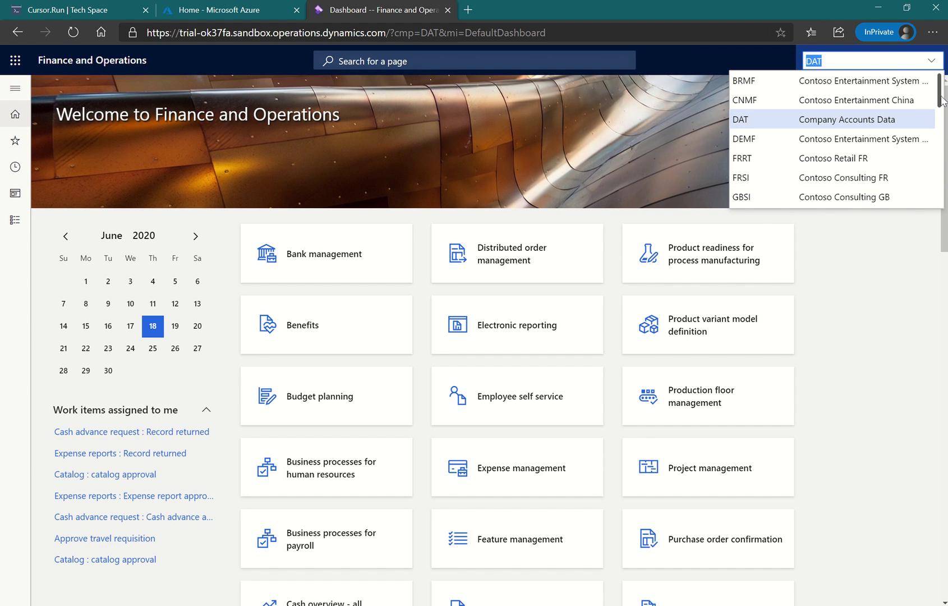
drag(938, 101, 944, 192)
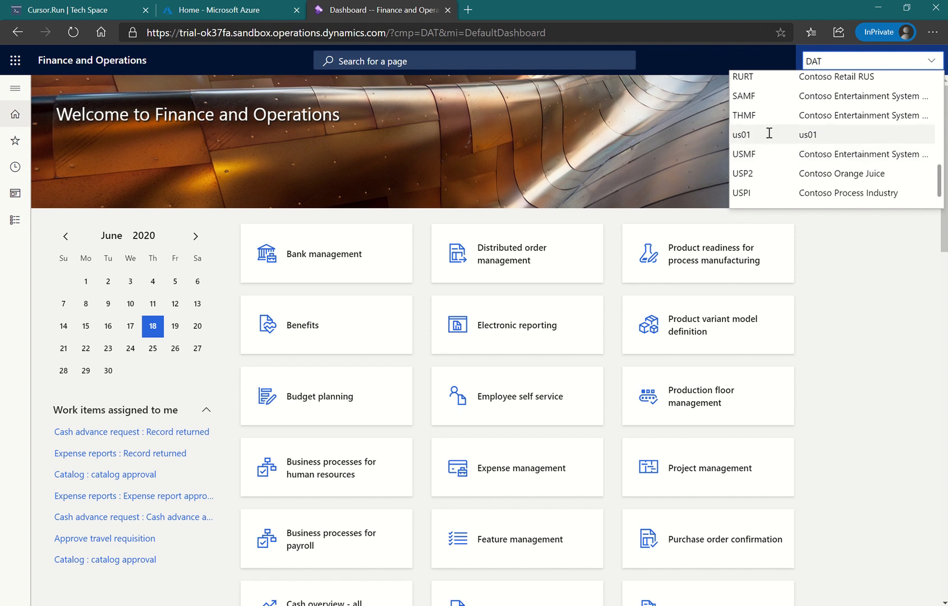
Step: Make USMF (Contoso Entertainment System USA) the current company, then return to the PowerPoint Agenda slide
click(756, 155)
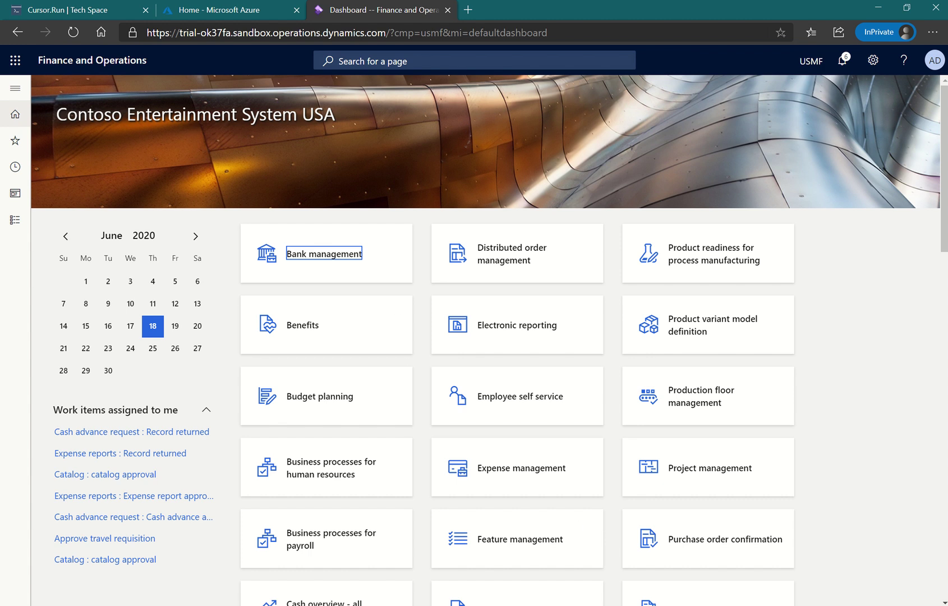
mouse_move(578, 605)
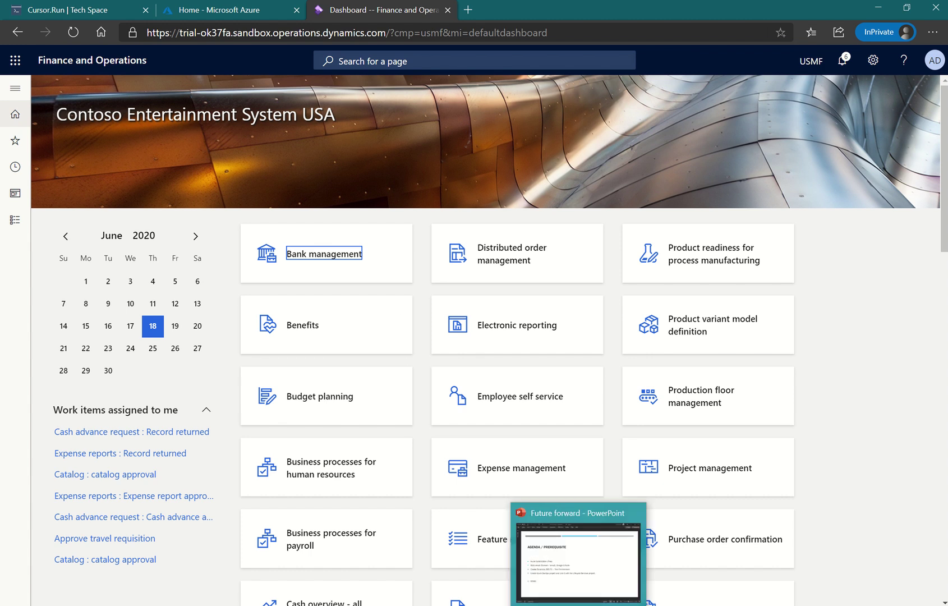
click(578, 561)
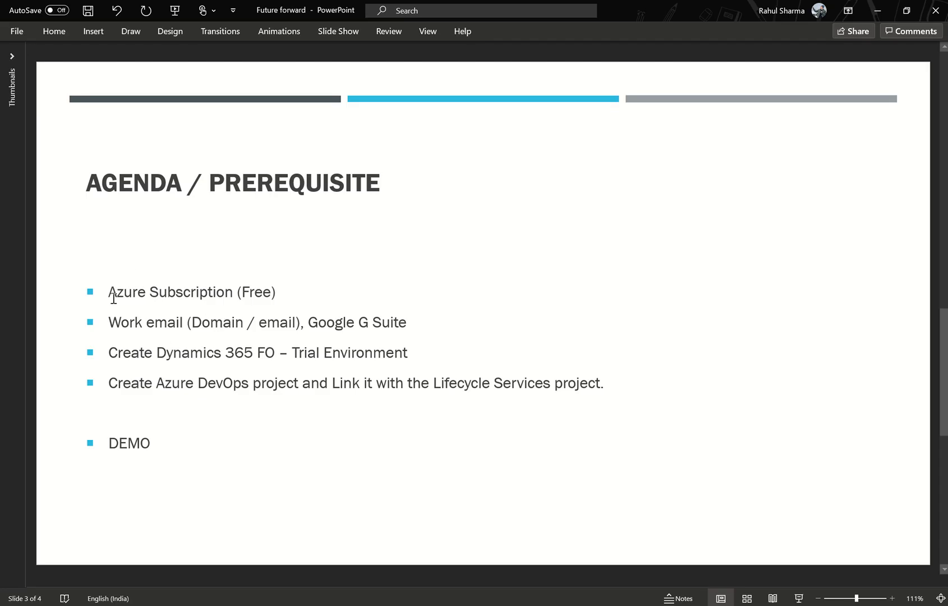
drag(111, 293, 320, 290)
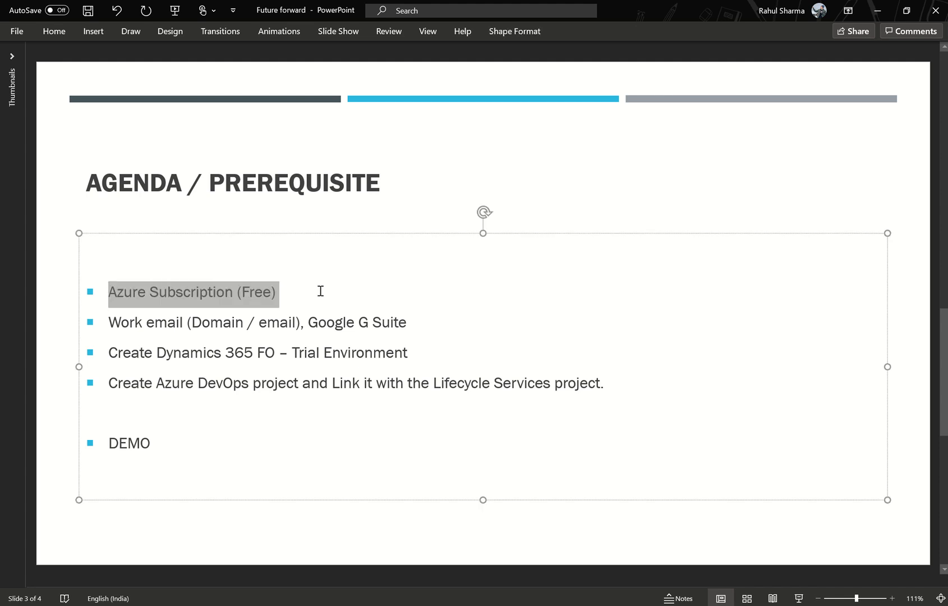
right_click(252, 289)
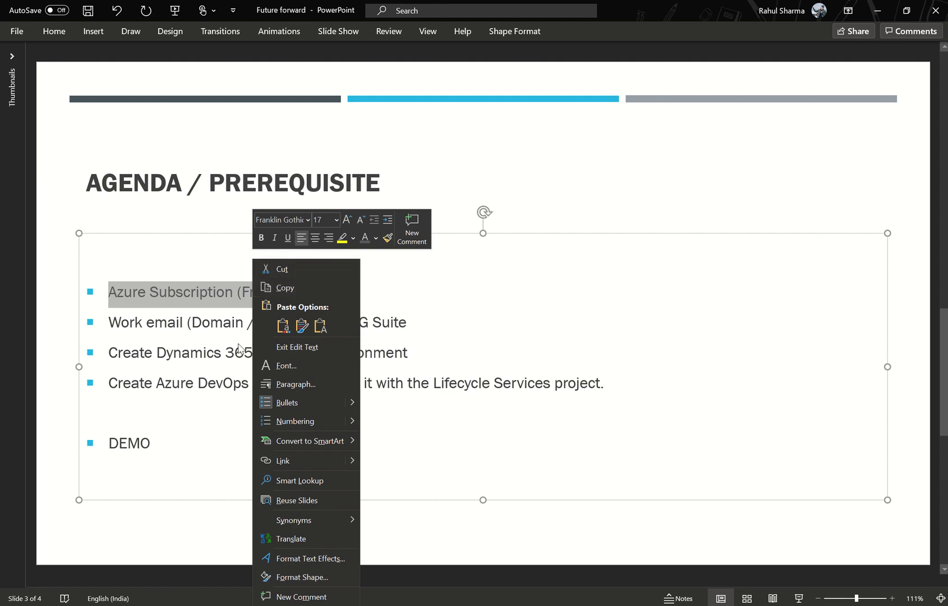
key(Escape)
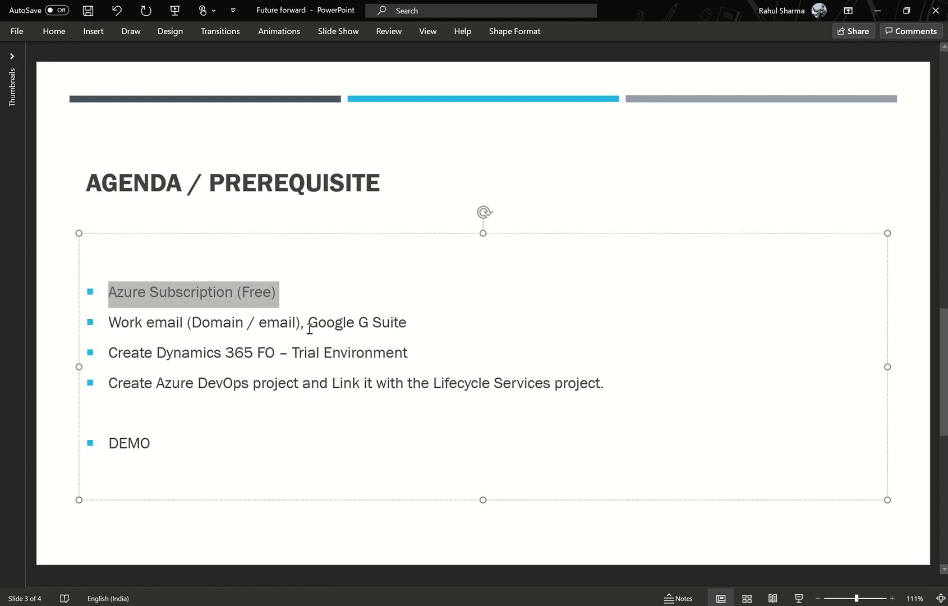
right_click(255, 301)
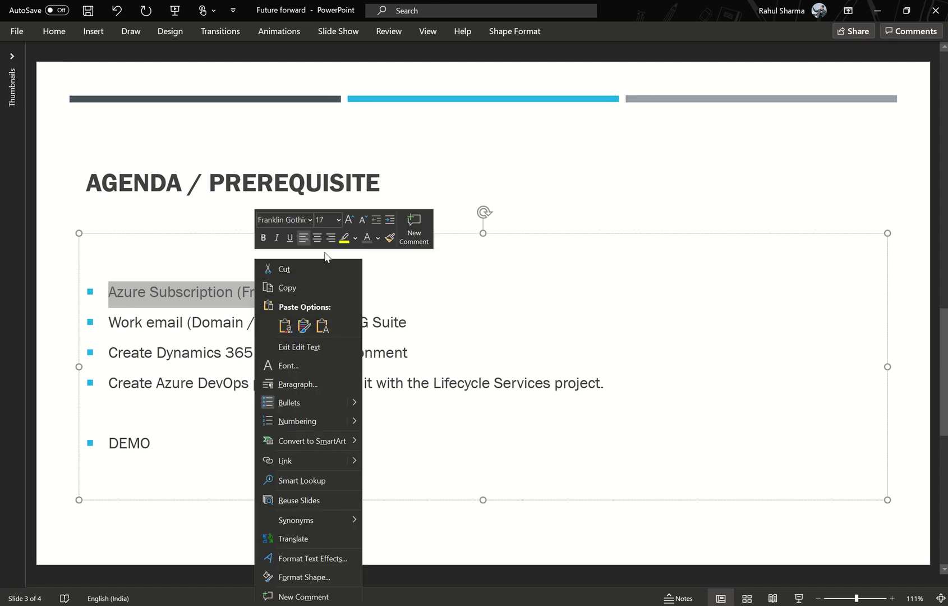
click(378, 239)
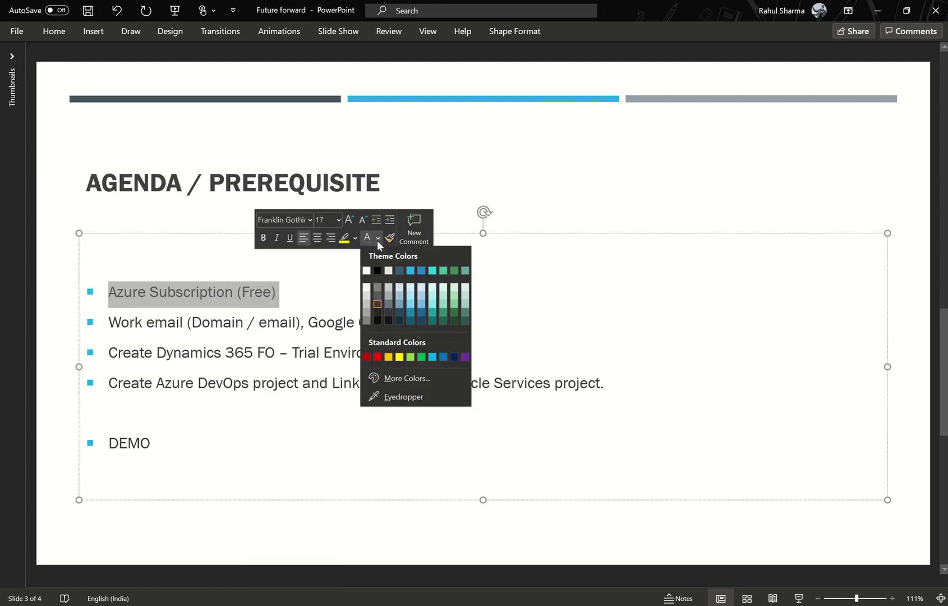
click(367, 356)
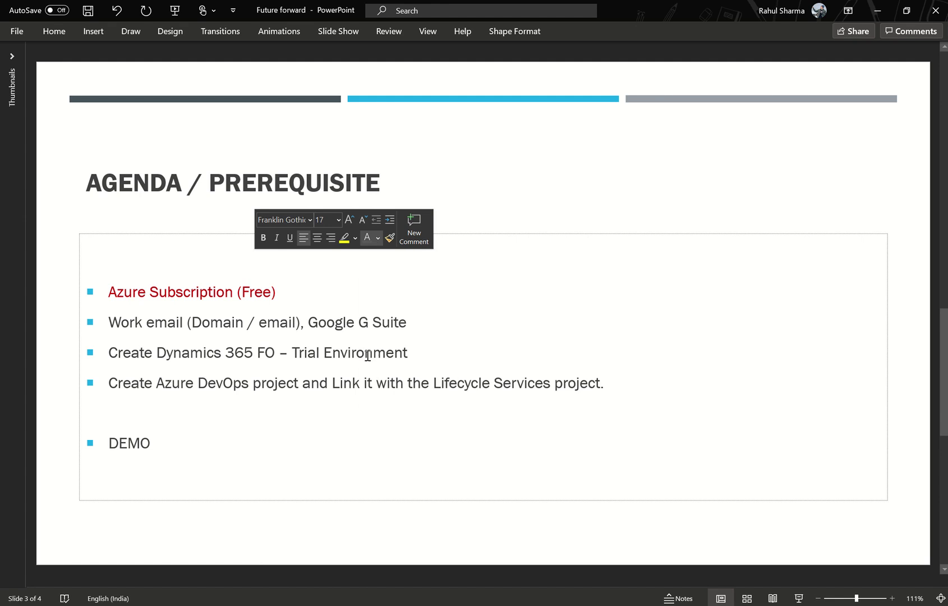
click(135, 323)
drag(135, 323, 406, 323)
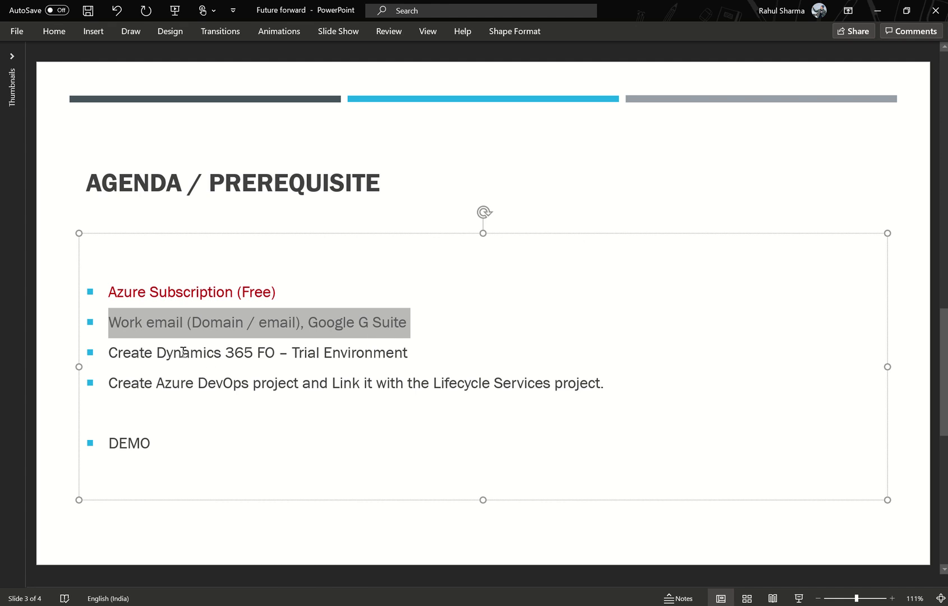
drag(186, 354, 370, 359)
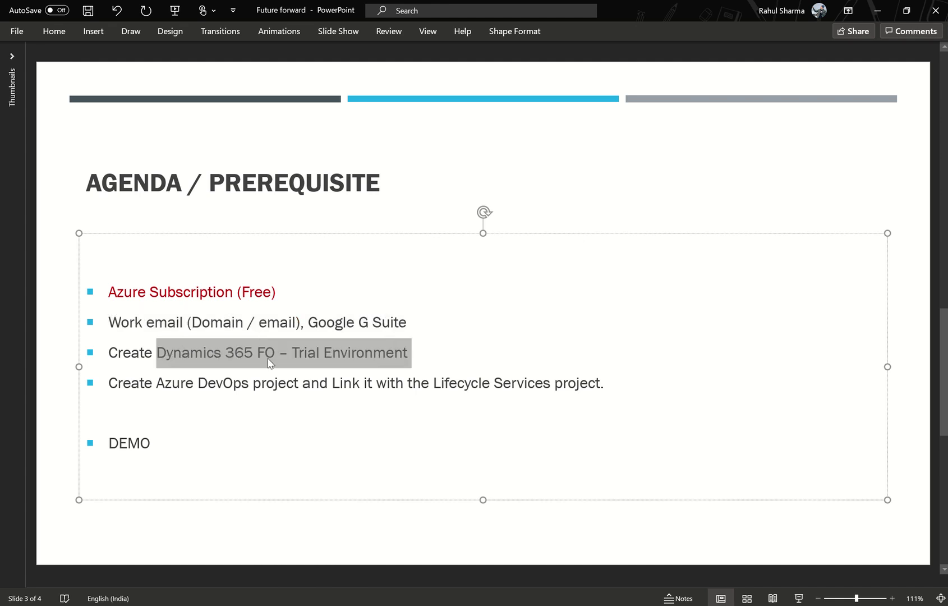
click(127, 383)
drag(127, 383, 611, 394)
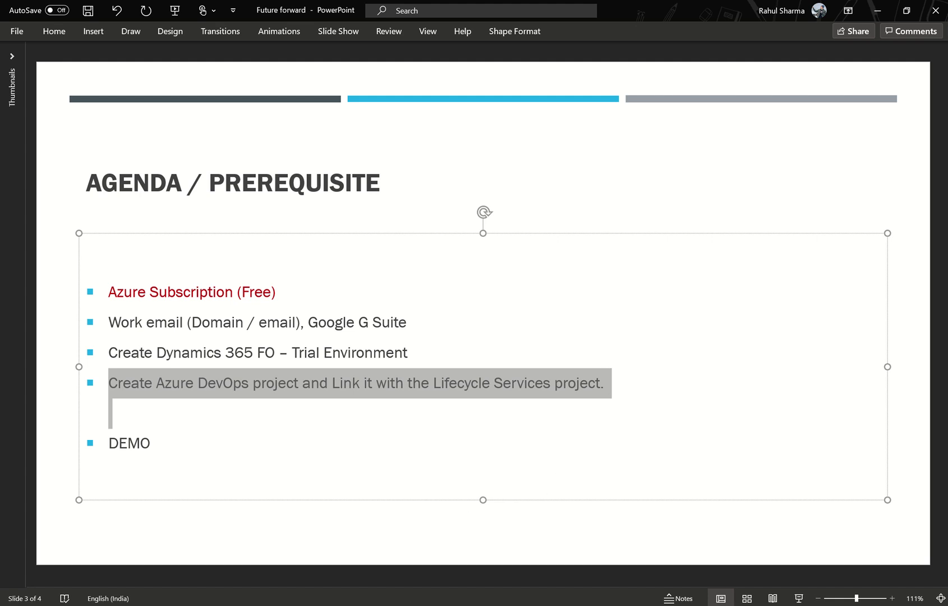
Step: Back in Finance and Operations, search 'users' and open the Users list page
mouse_move(427, 601)
click(426, 563)
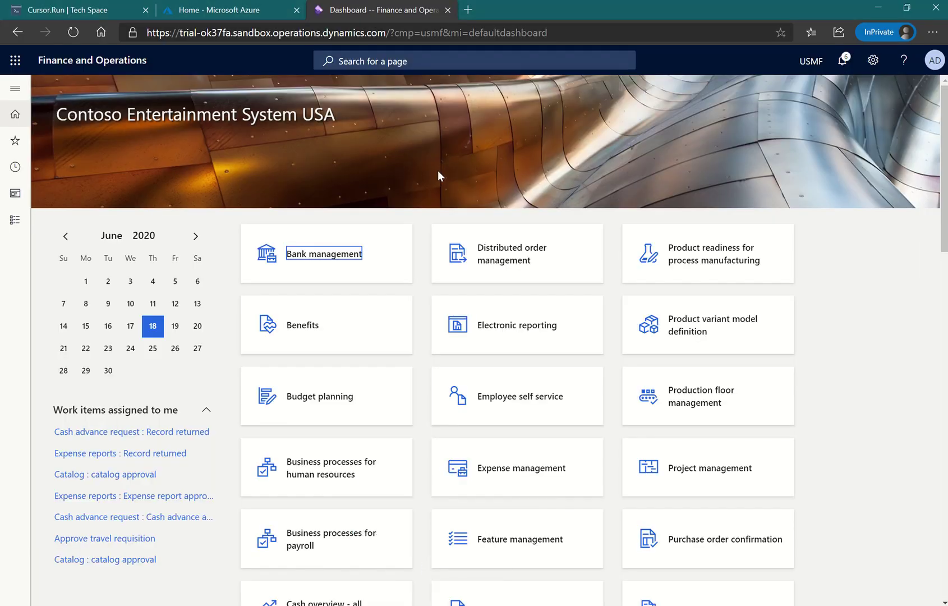
click(341, 60)
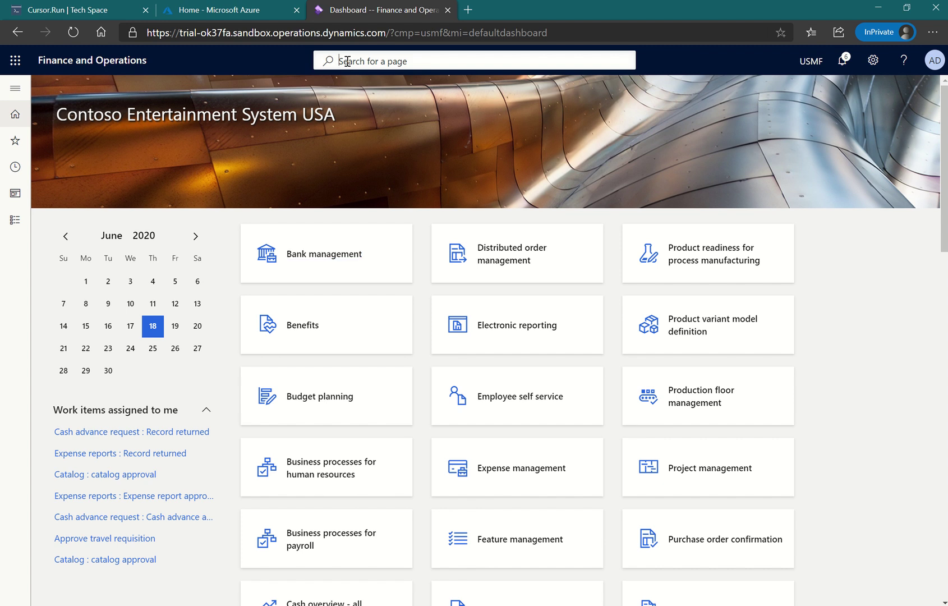
text(users)
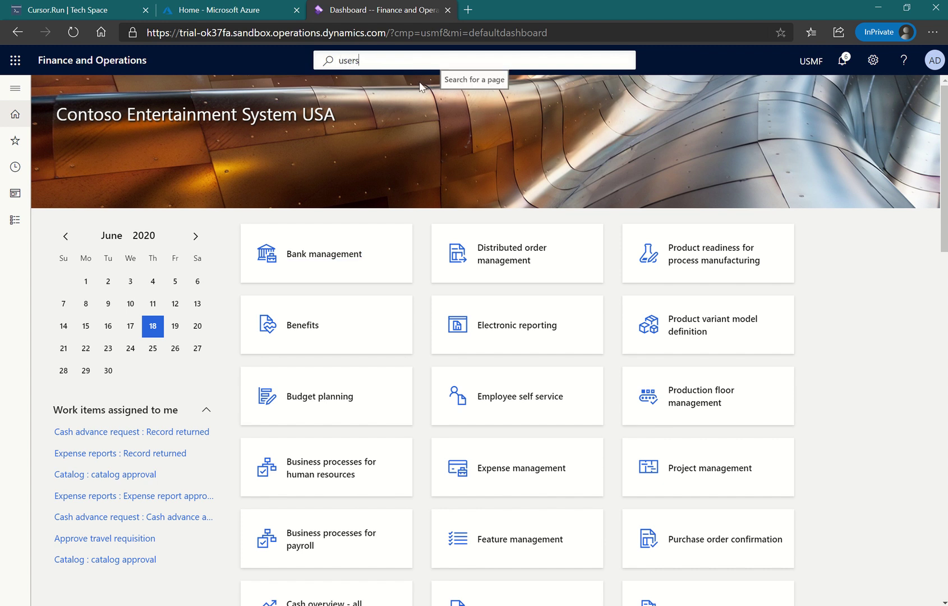
click(352, 91)
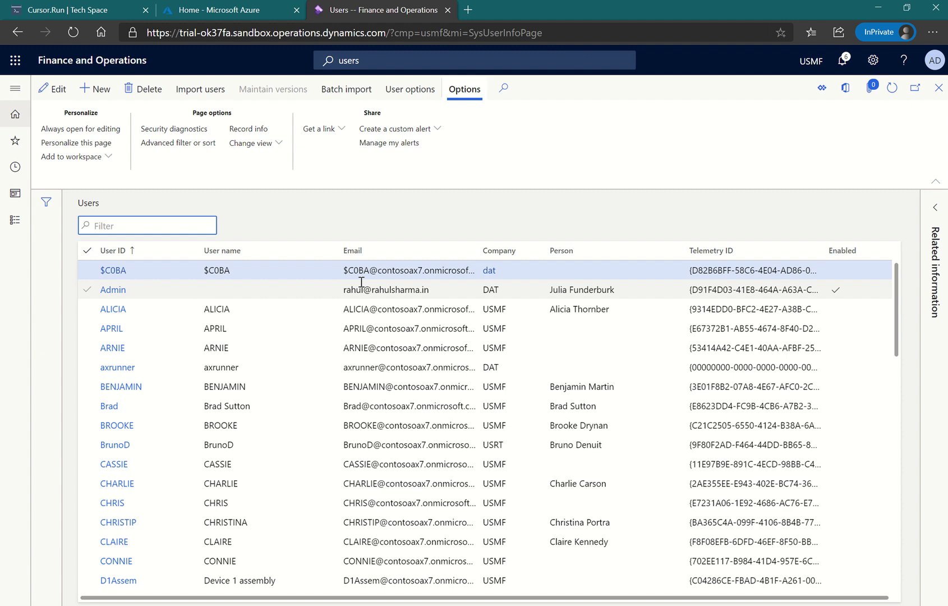
Step: Open the Admin user's record showing company DAT, enabled, and its email field
click(114, 294)
click(114, 292)
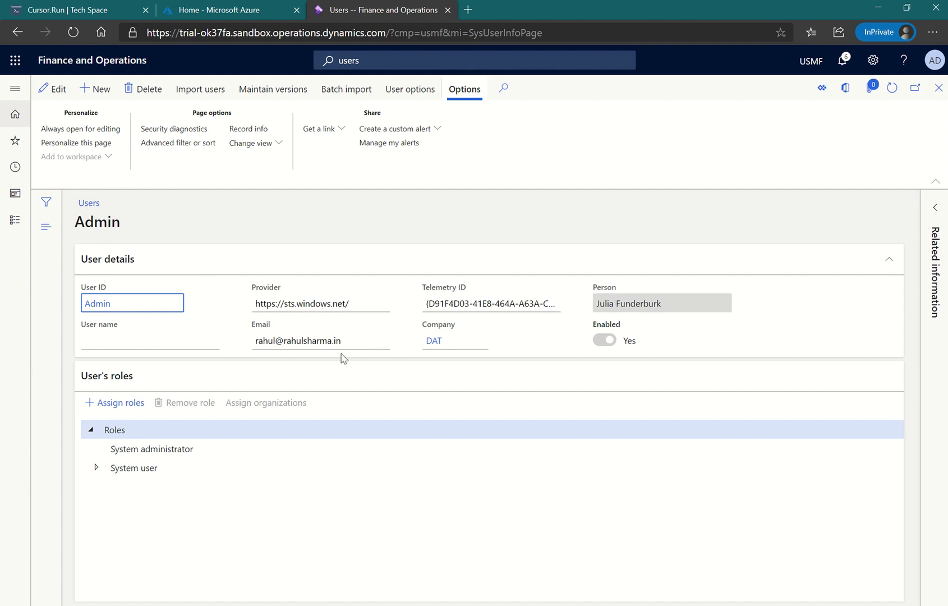
click(283, 339)
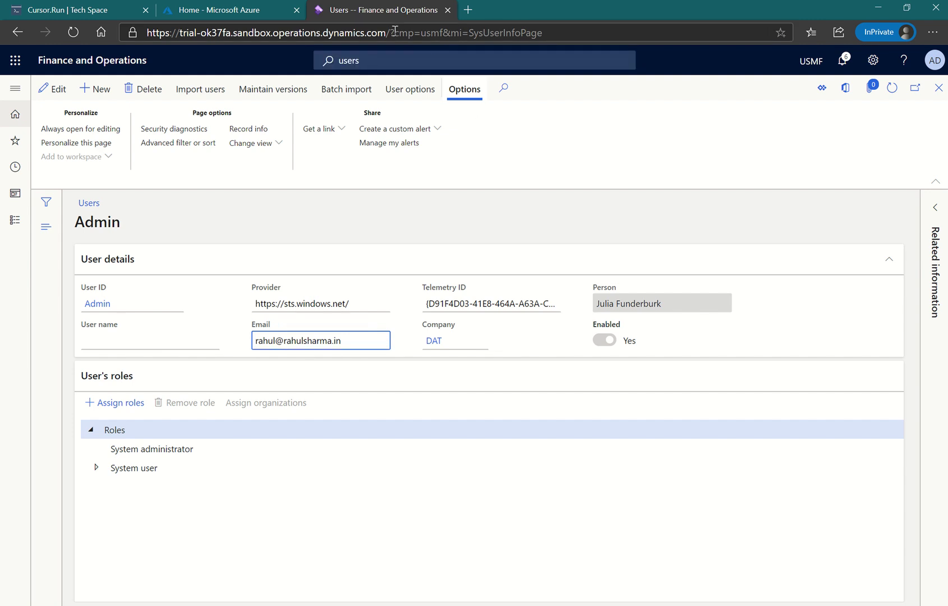
Step: Copy the environment's base address and open a new InPrivate Edge window
drag(392, 32, 146, 32)
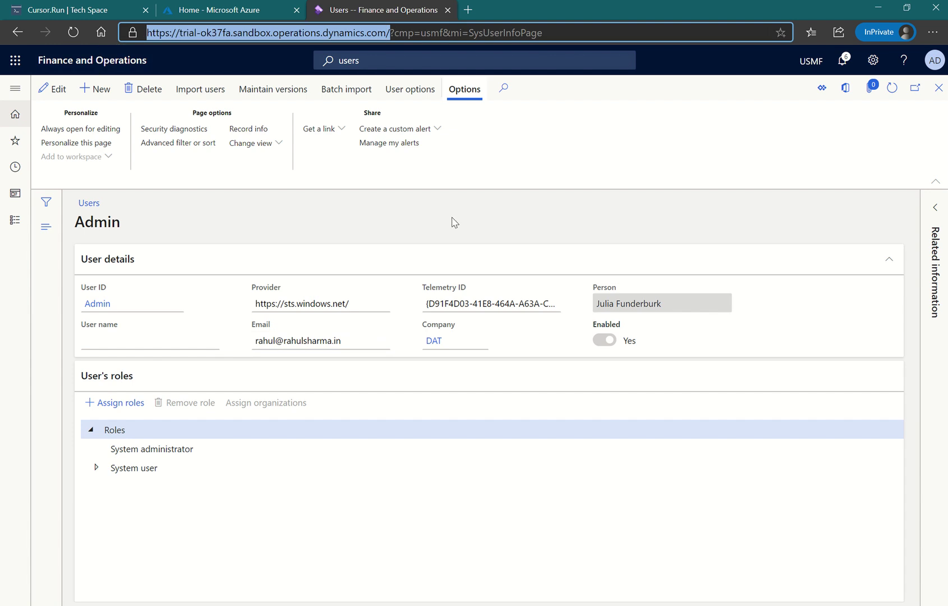
text(c)
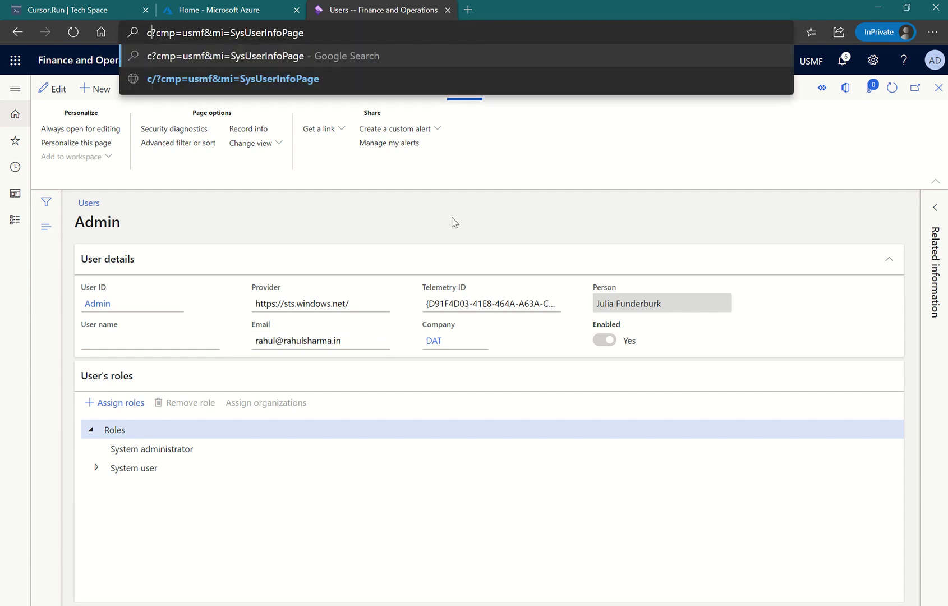
key(ctrl+z)
key(ctrl+c)
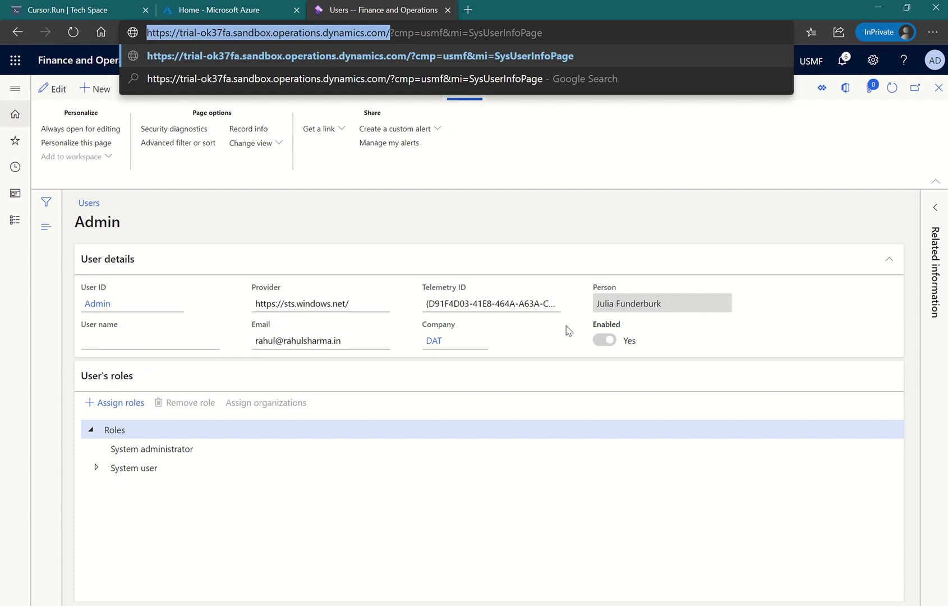
click(933, 32)
click(862, 96)
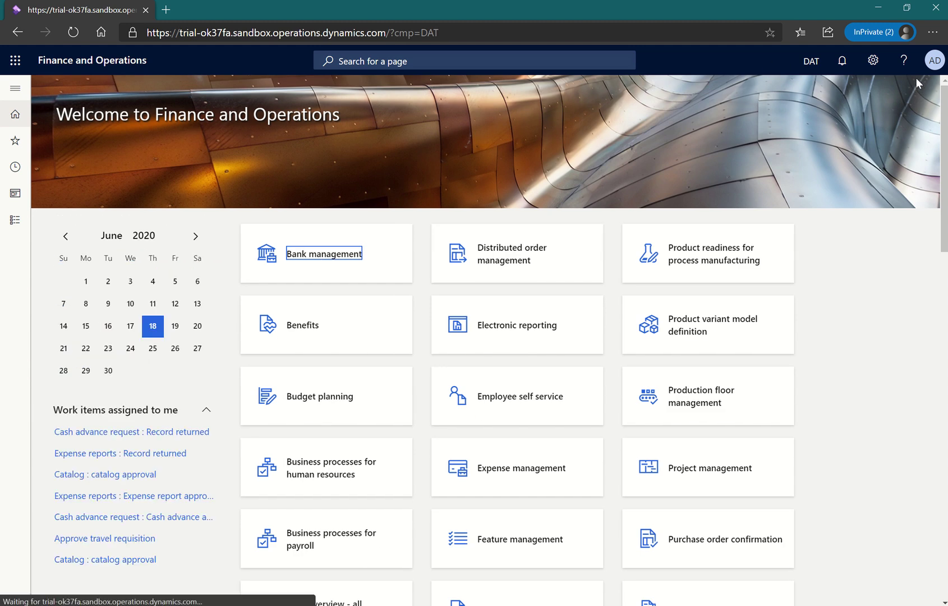
Step: Sign out, reopen the pasted environment address, and sign back in with the work account and its password
click(931, 67)
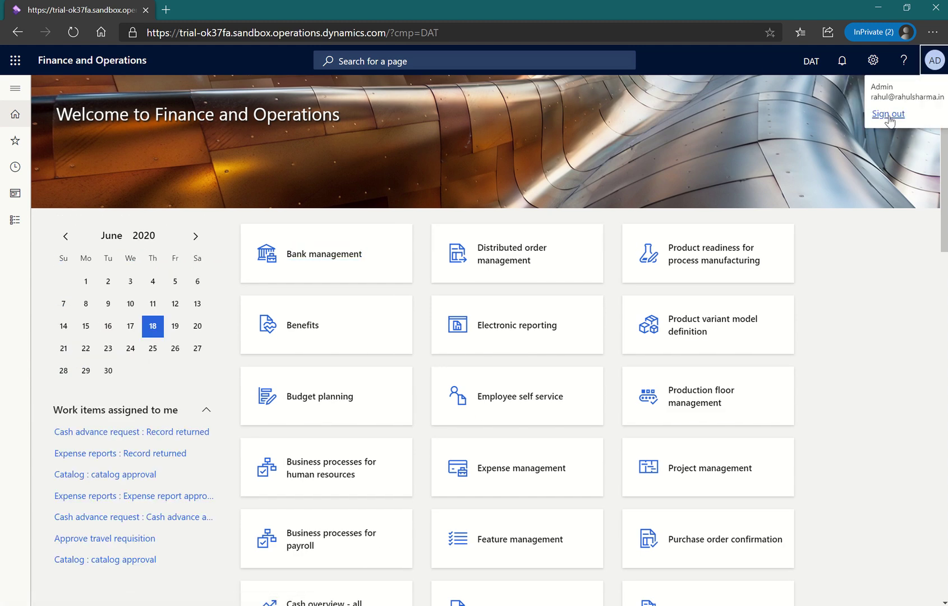
click(889, 115)
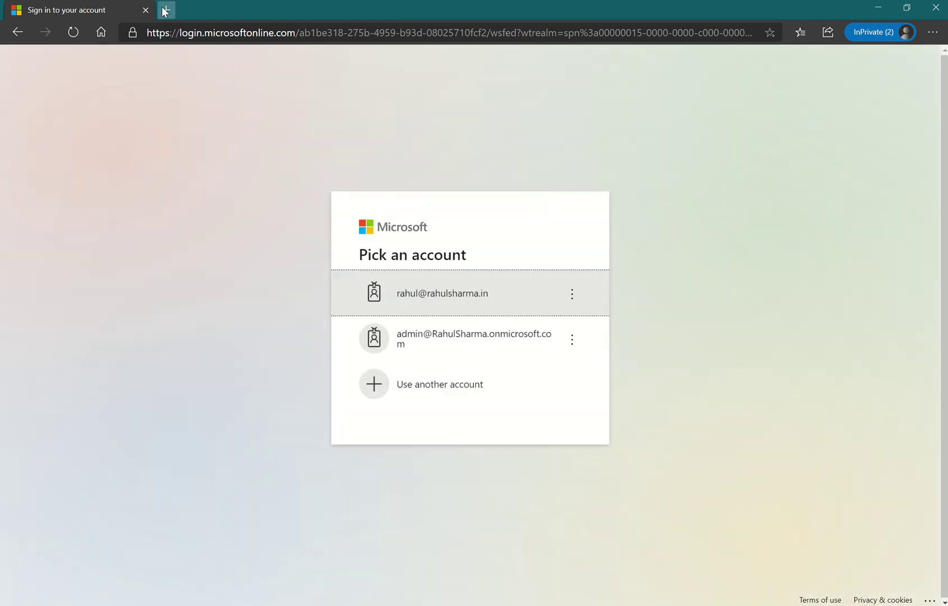
click(165, 11)
click(145, 10)
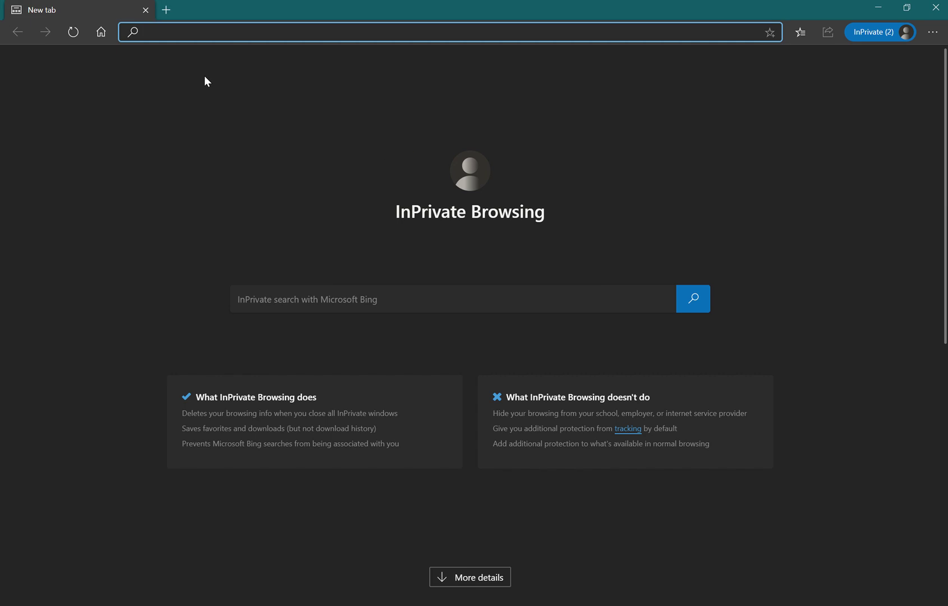
key(ctrl+v)
key(Return)
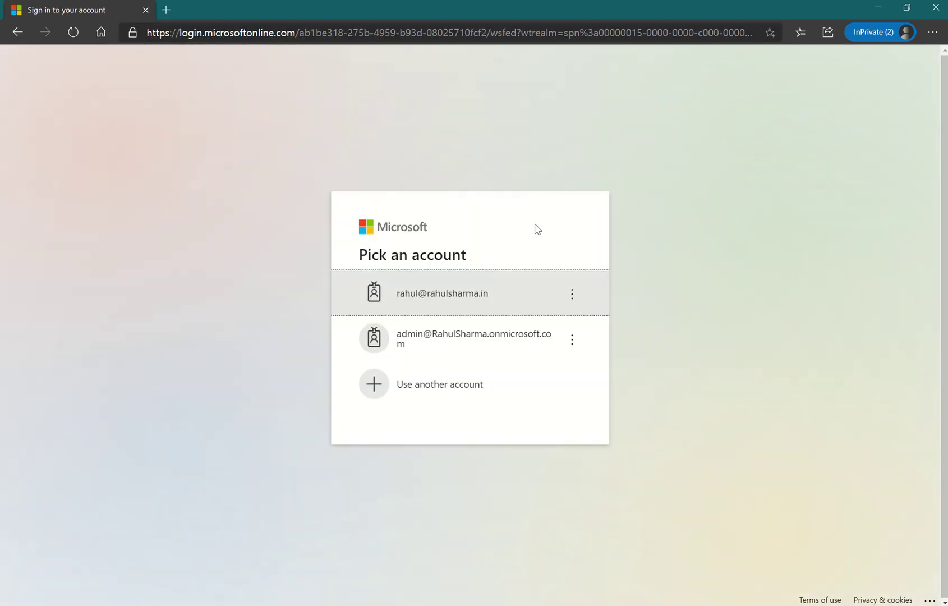
click(479, 301)
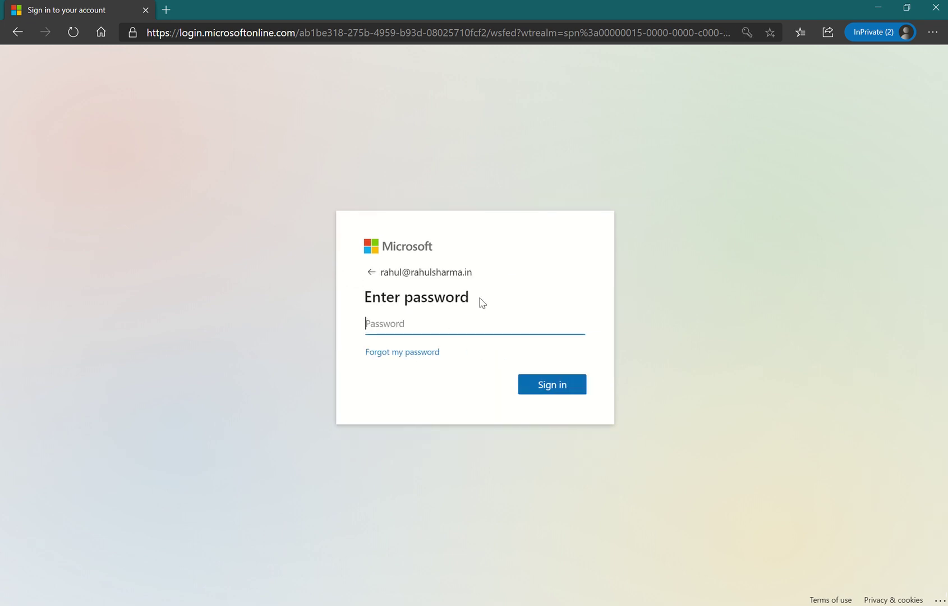
text(•)
click(554, 387)
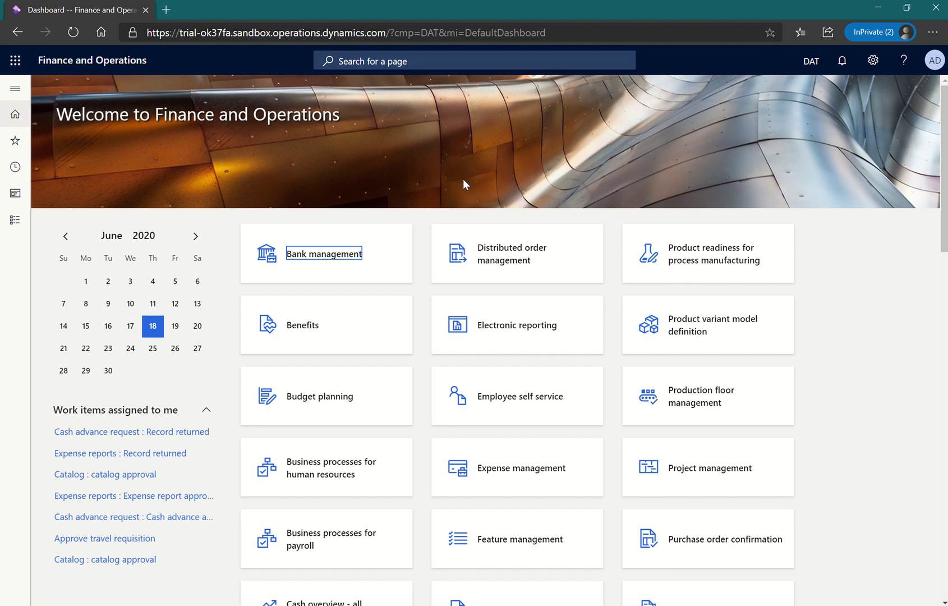
Step: Return to the Edge window with the Users page and switch to the Cursor.Run blog tab
click(421, 605)
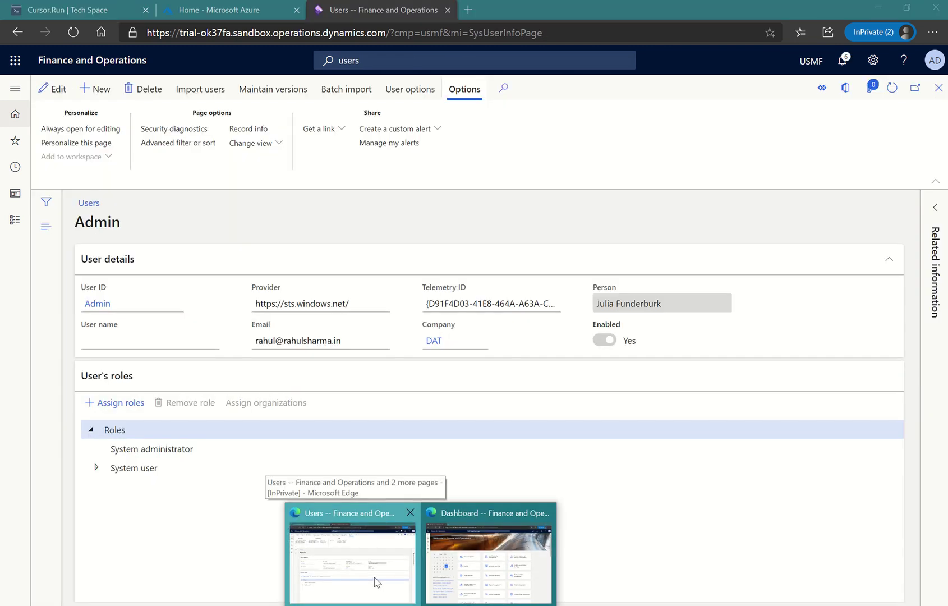
click(376, 580)
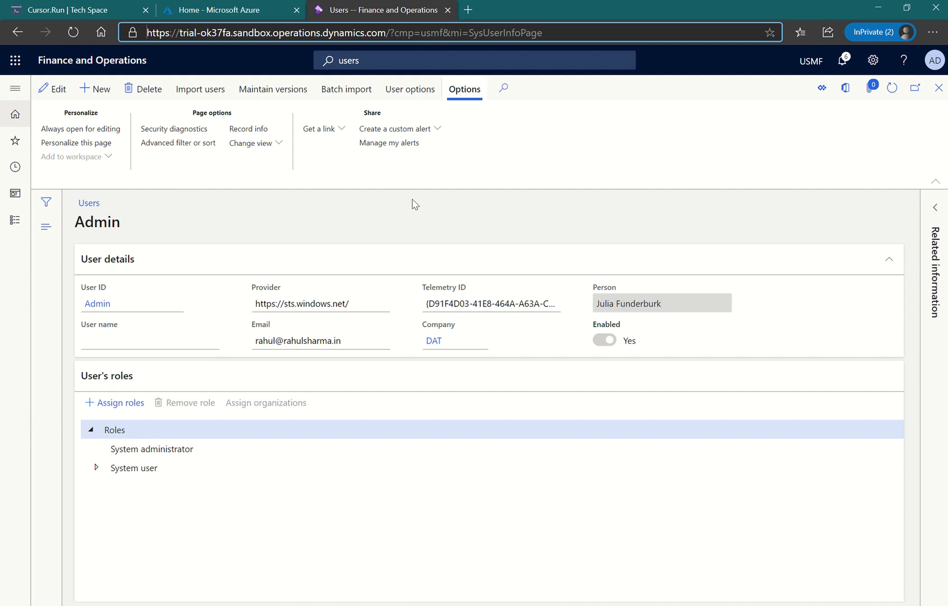
click(94, 8)
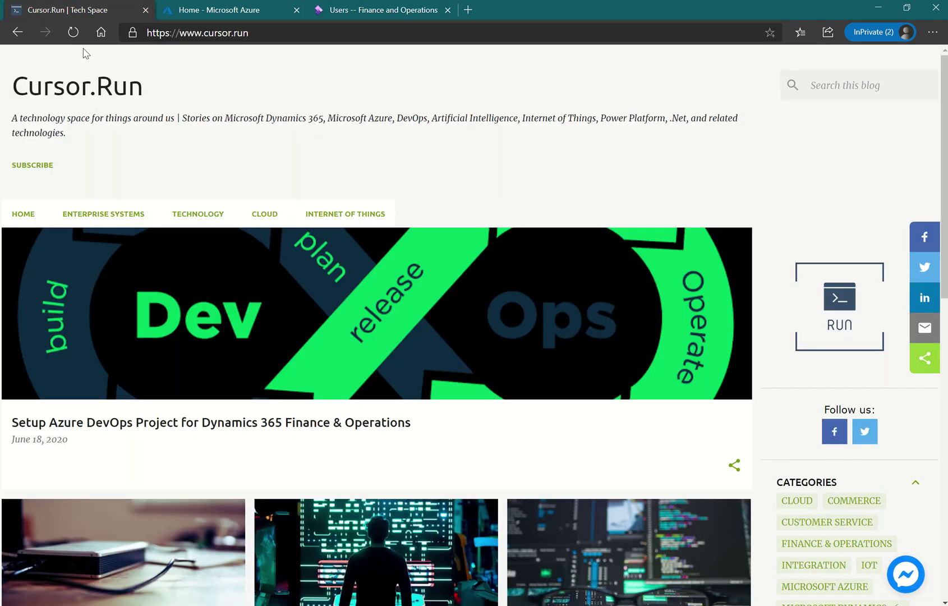